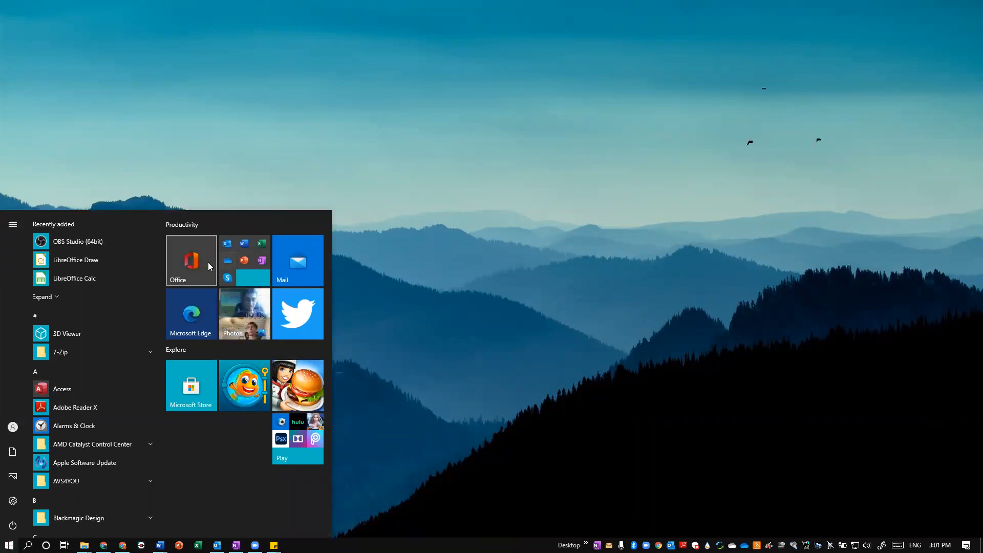
{"action": "left_click", "coordinate": [234, 260]}
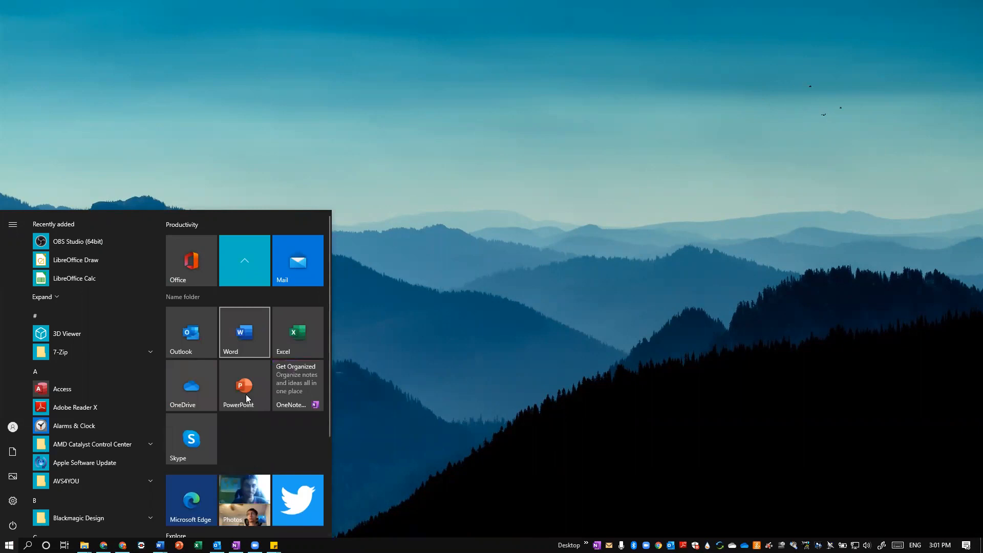
{"action": "left_click", "coordinate": [408, 343]}
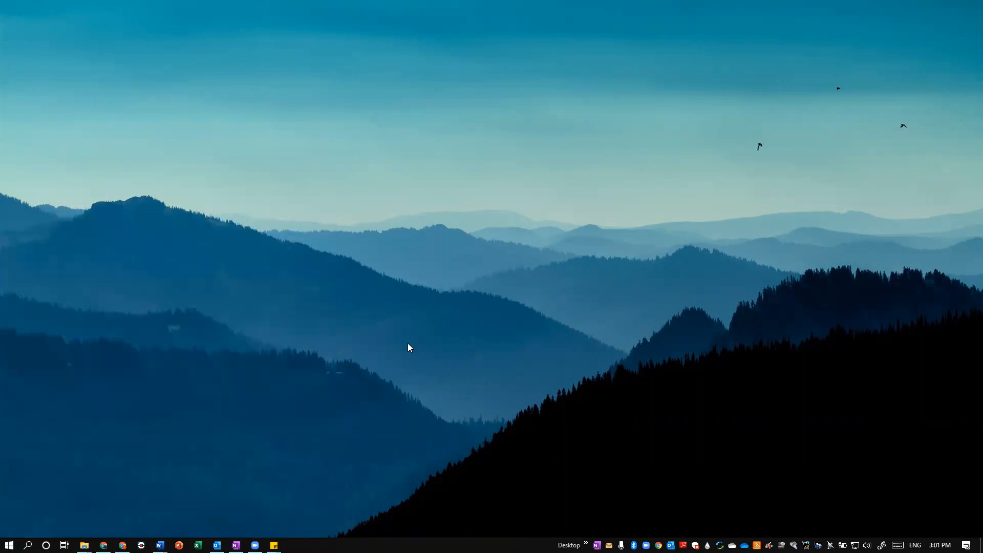
{"action": "key", "text": "super+s"}
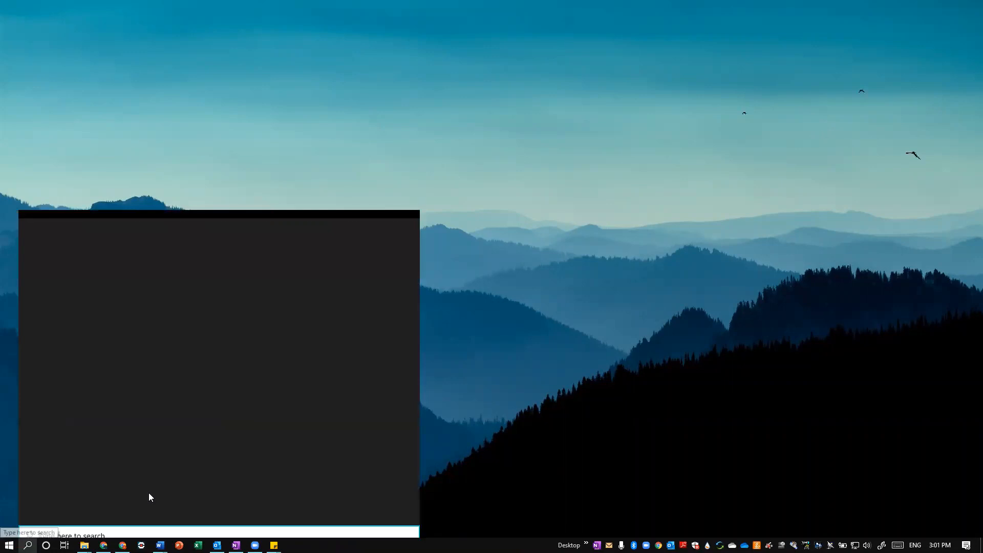
{"action": "type", "text": "word"}
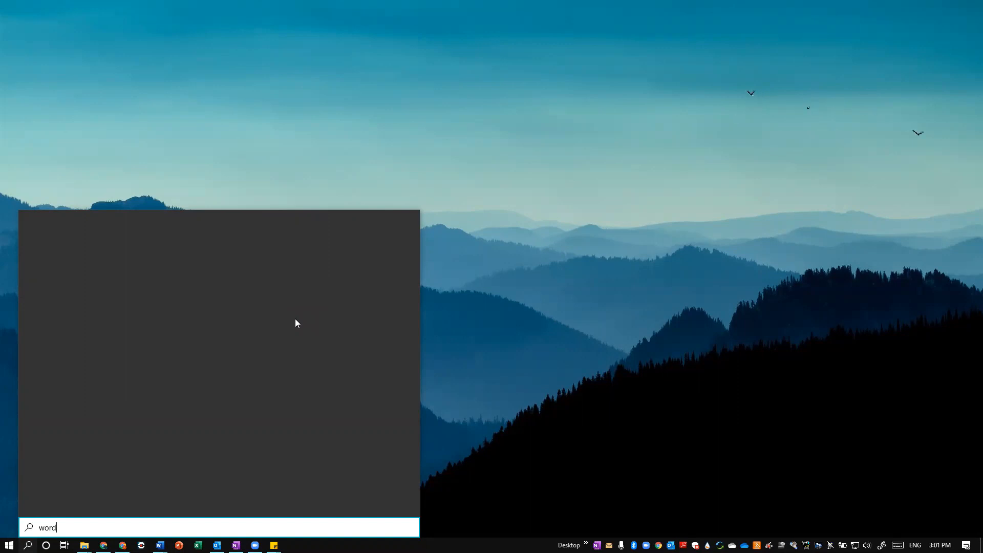
{"action": "key", "text": "BackSpace"}
{"action": "key", "text": "BackSpace"}
{"action": "key", "text": "BackSpace"}
{"action": "key", "text": "BackSpace"}
{"action": "type", "text": "word"}
Launch Word from the Office apps group in the Productivity tiles and maximize its window
{"action": "left_click", "coordinate": [9, 544]}
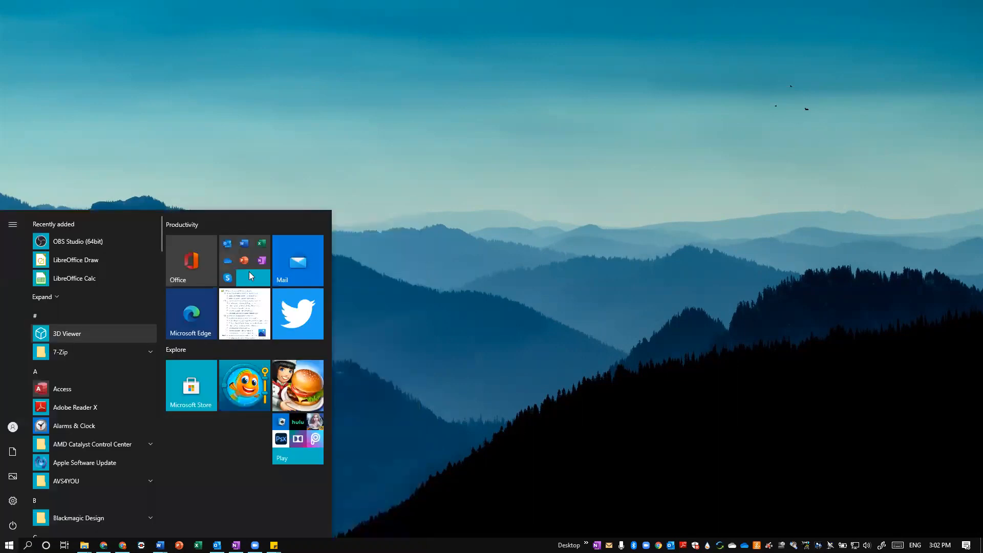
{"action": "left_click", "coordinate": [249, 272]}
{"action": "left_click", "coordinate": [247, 336]}
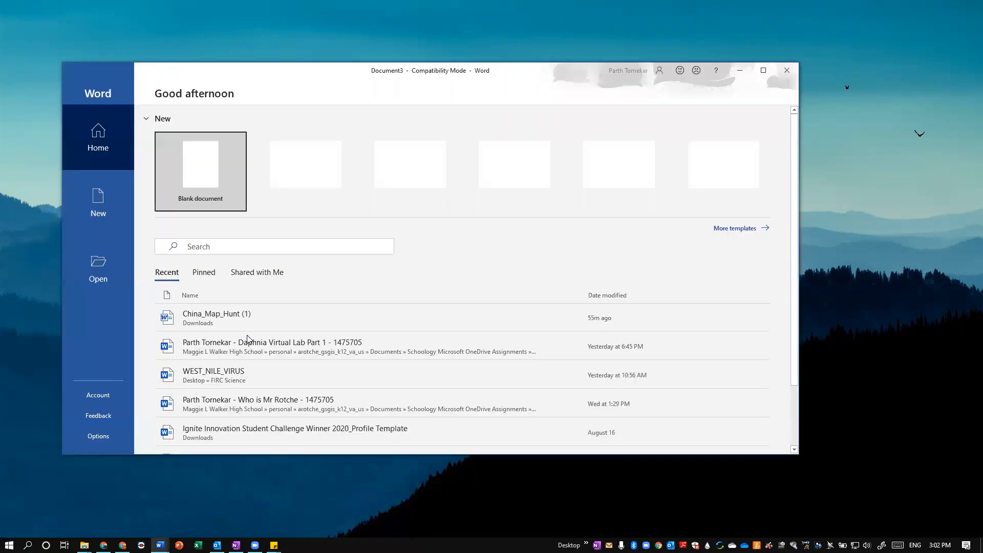
{"action": "left_click", "coordinate": [763, 70]}
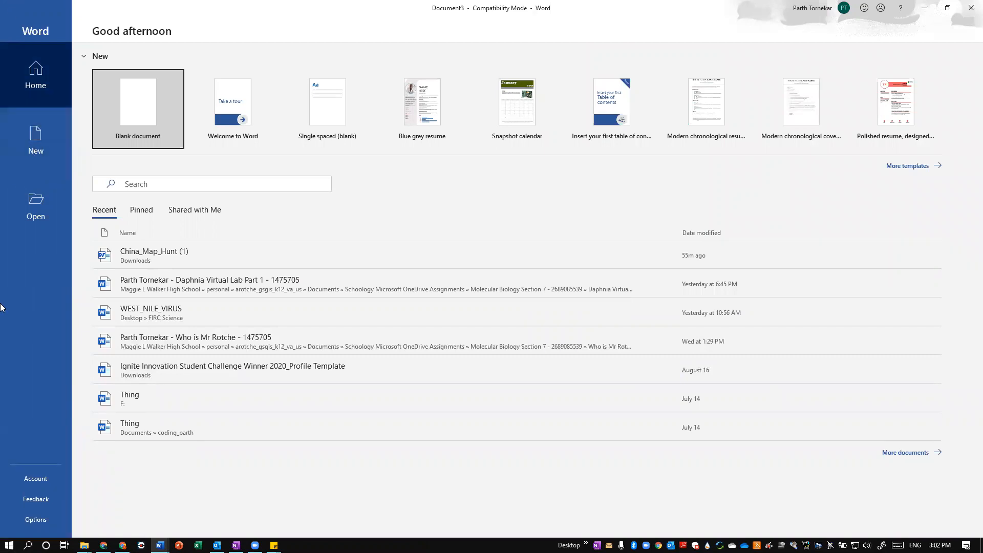
Look through the templates for new documents and the list of recent documents that can be opened
{"action": "left_click", "coordinate": [35, 148]}
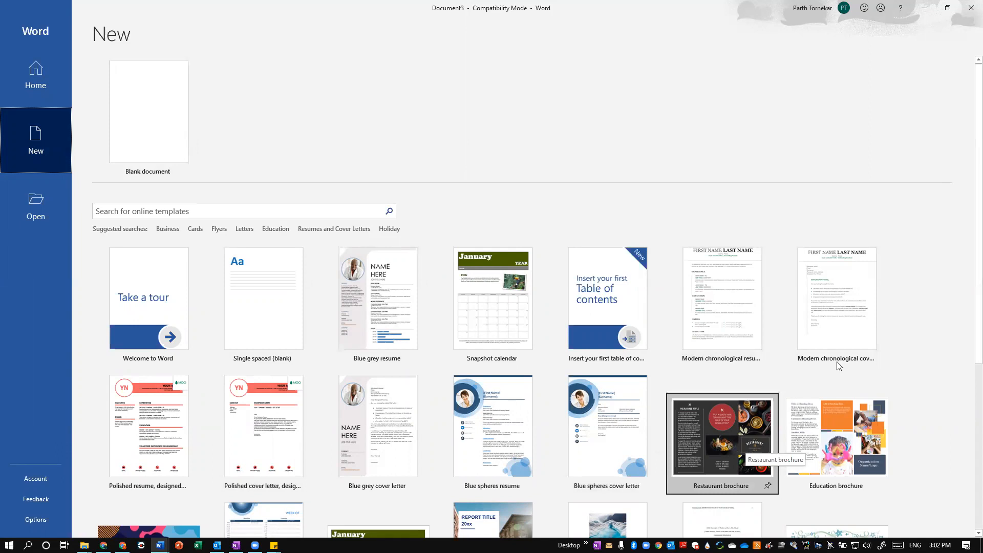
{"action": "scroll", "coordinate": [969, 190], "scroll_direction": "down", "scroll_amount": 5}
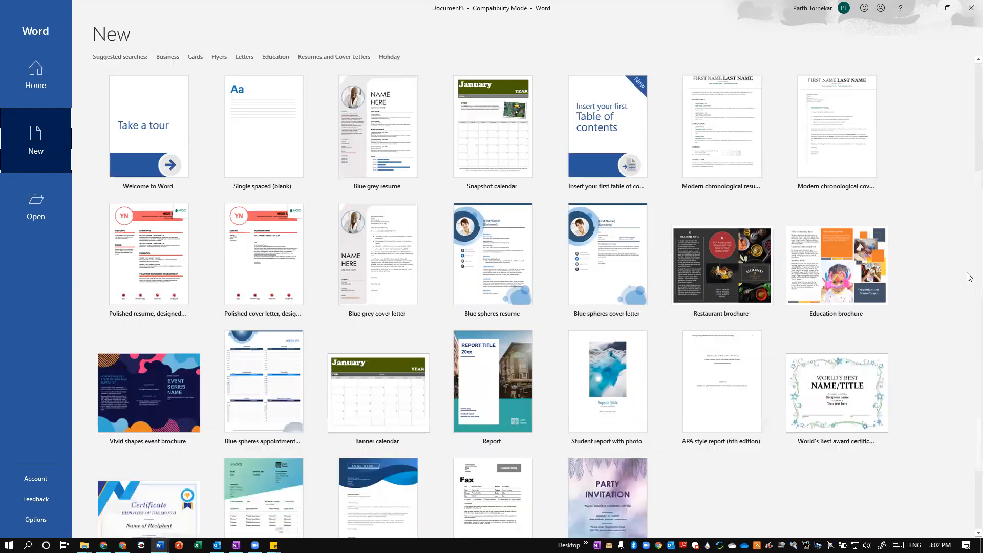
{"action": "scroll", "coordinate": [969, 175], "scroll_direction": "up", "scroll_amount": 5}
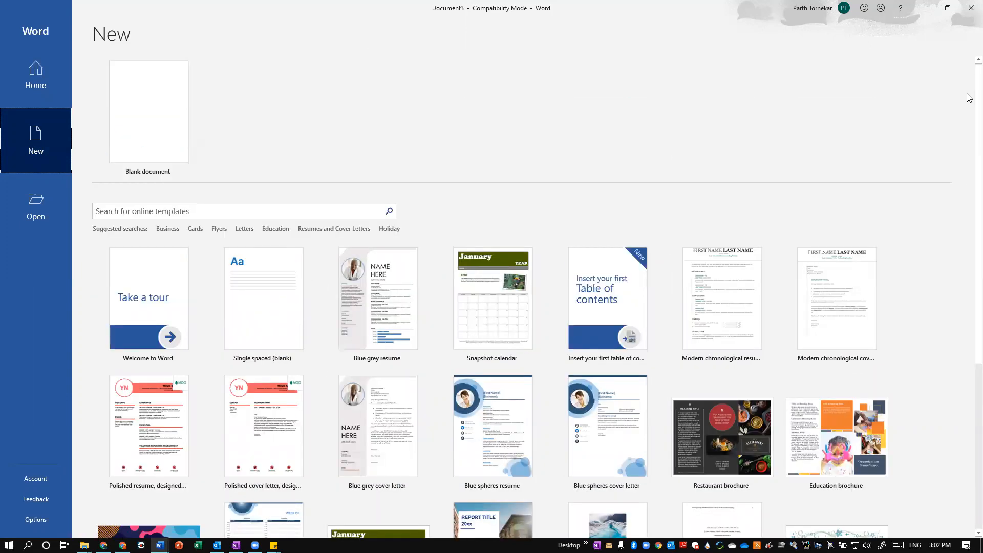
{"action": "left_click", "coordinate": [35, 210]}
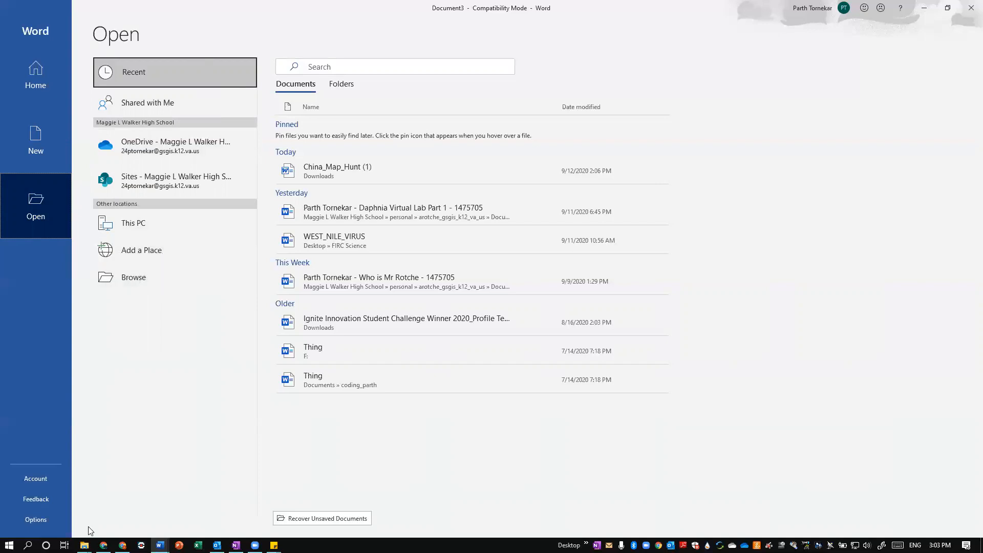
{"action": "left_click", "coordinate": [85, 545]}
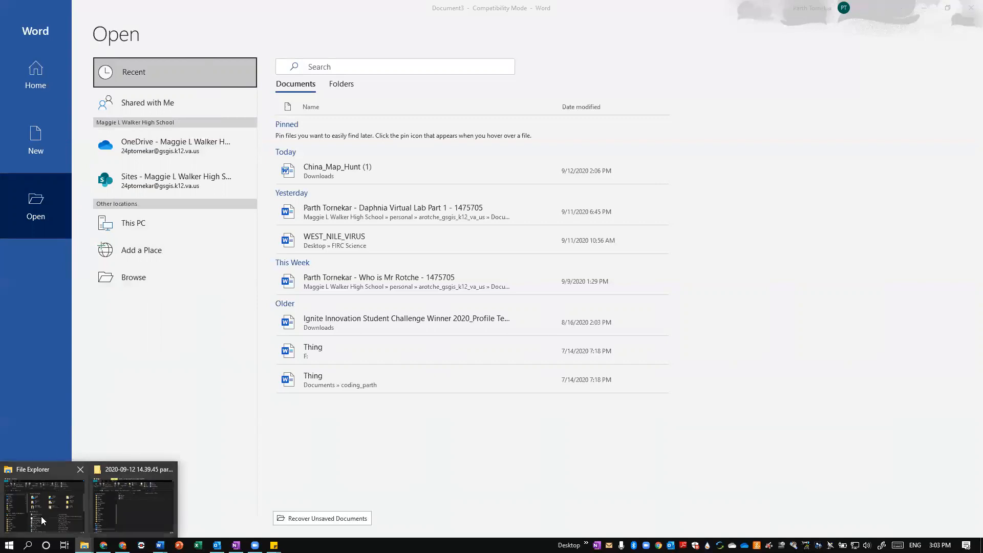
{"action": "left_click", "coordinate": [191, 367]}
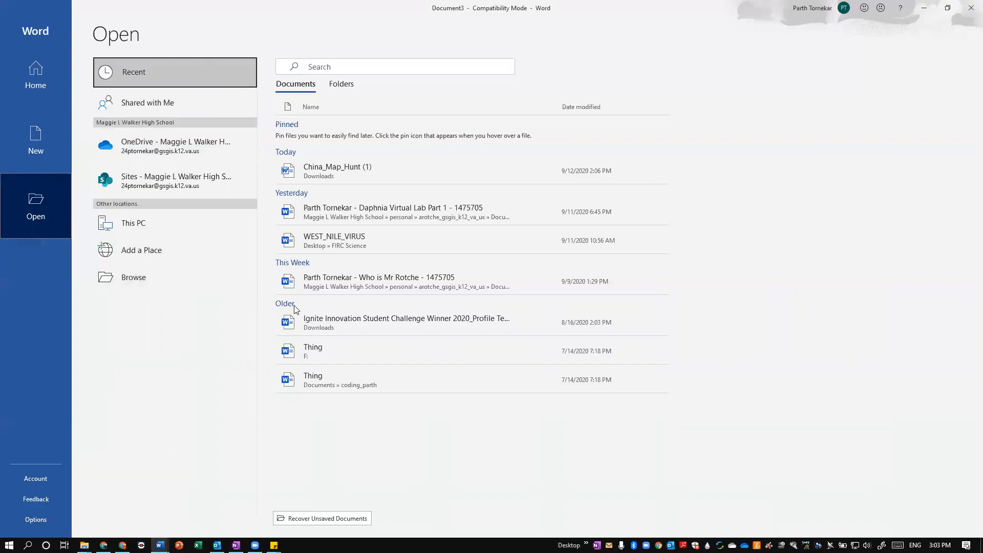
Create a blank document and start a new line below the first one
{"action": "left_click", "coordinate": [43, 88]}
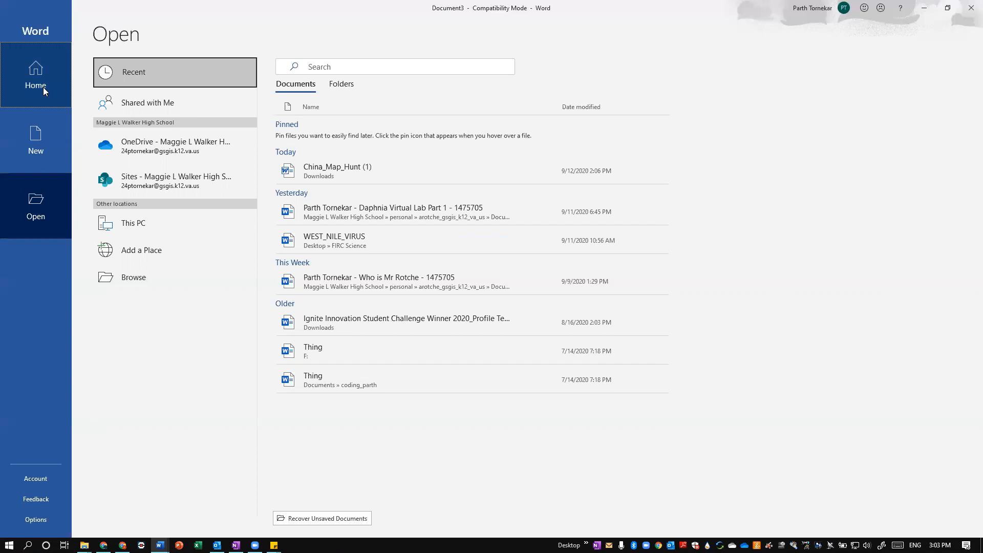
{"action": "left_click", "coordinate": [127, 119]}
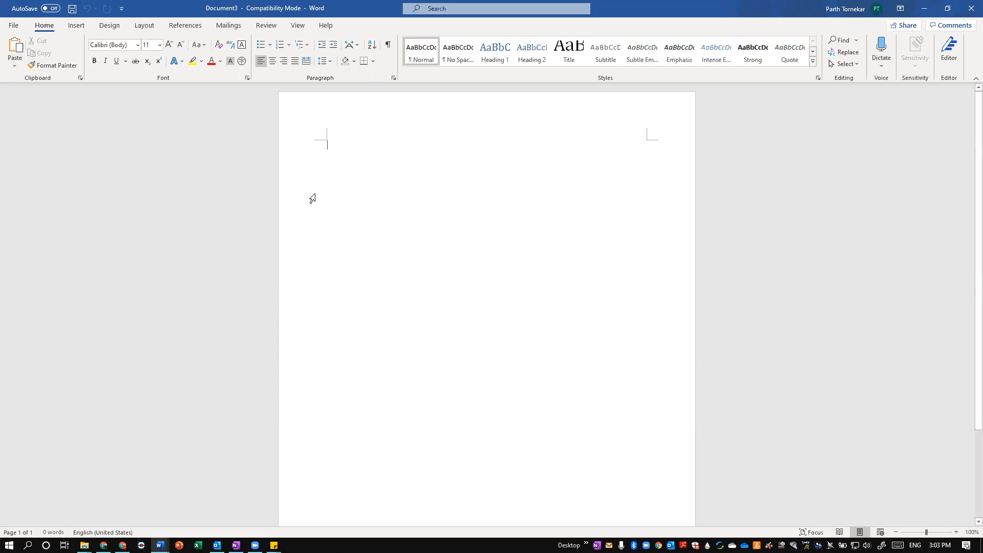
{"action": "key", "text": "Return"}
{"action": "type", "text": "wesrdthyujk"}
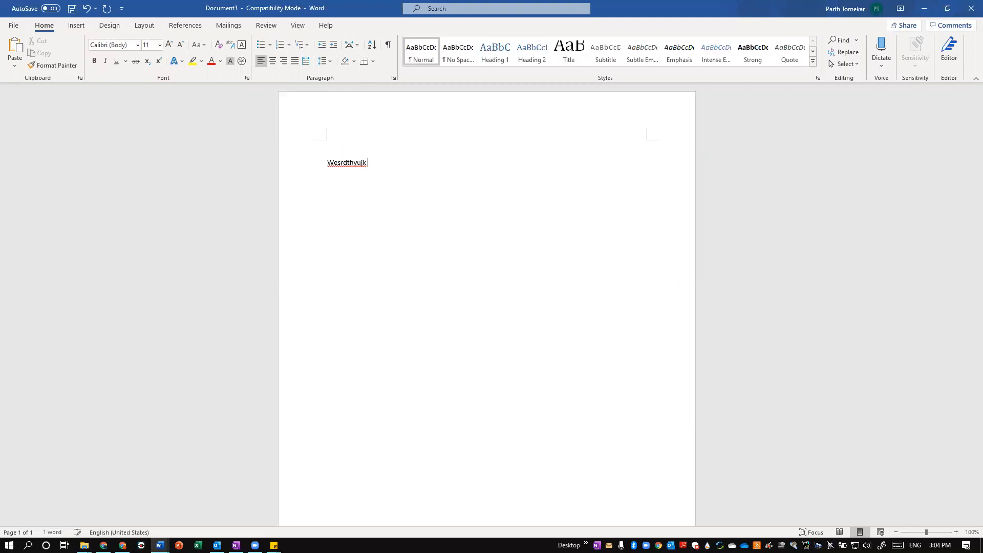
{"action": "key", "text": "BackSpace"}
{"action": "key", "text": "ctrl+a"}
{"action": "key", "text": "BackSpace"}
Write the greeting "Hello, I am Professor" followed by the presenter's first name and a period
{"action": "type", "text": "Hello, I am Professor Parth."}
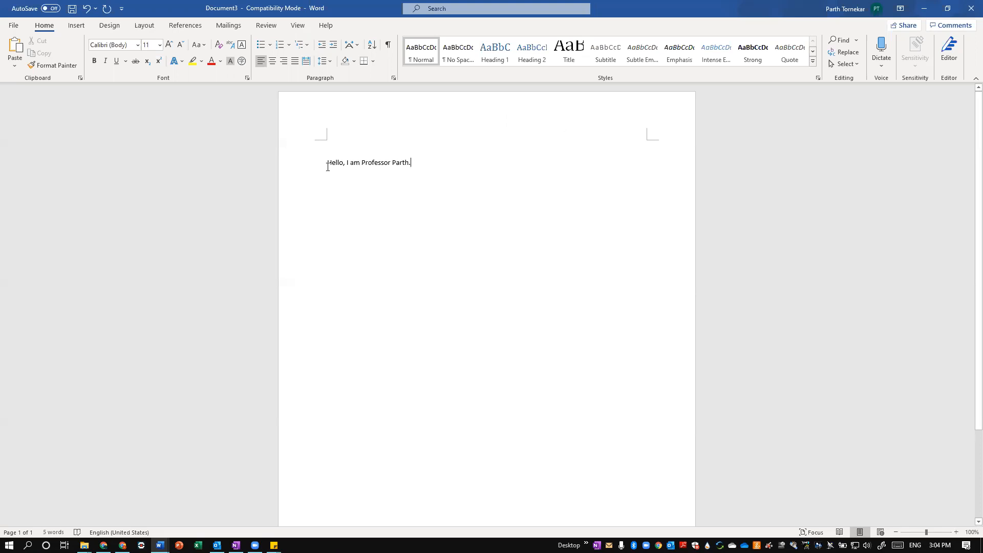
Try selecting the greeting line and the whole document, clearing the selection each time
{"action": "left_click", "coordinate": [315, 170]}
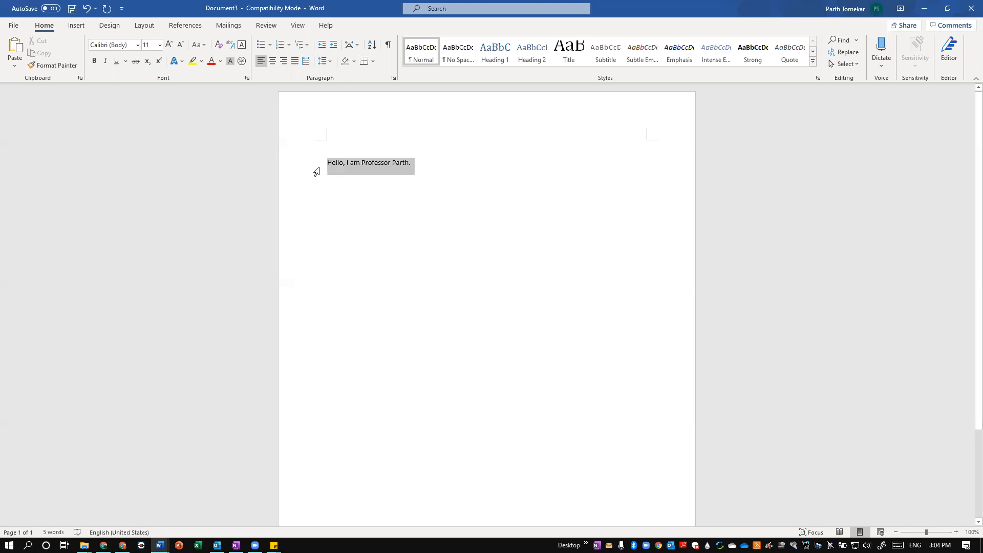
{"action": "left_click", "coordinate": [376, 172]}
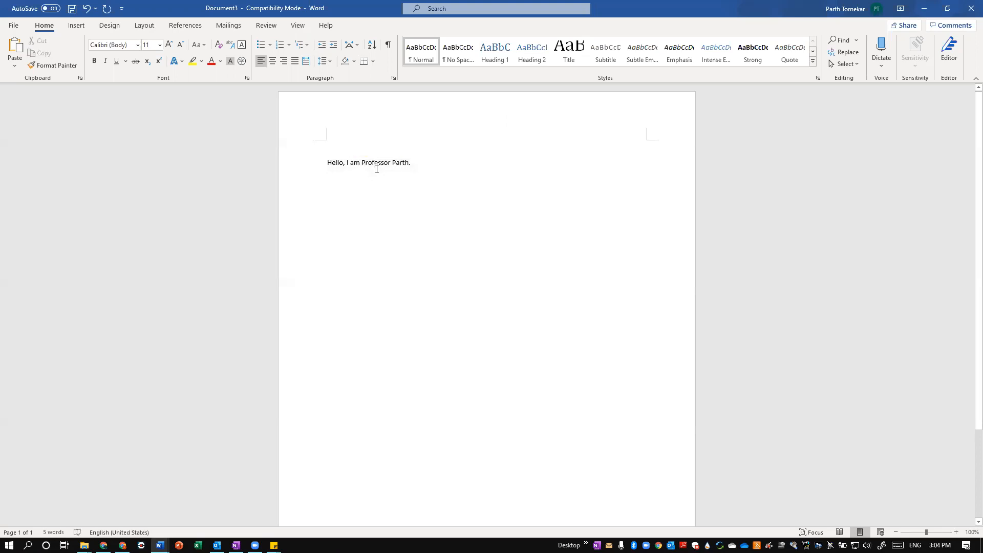
{"action": "key", "text": "ctrl+a"}
{"action": "left_click", "coordinate": [376, 170]}
Select the greeting and try center and right alignment on it, finishing with justified alignment
{"action": "left_click_drag", "start_coordinate": [414, 163], "coordinate": [326, 164]}
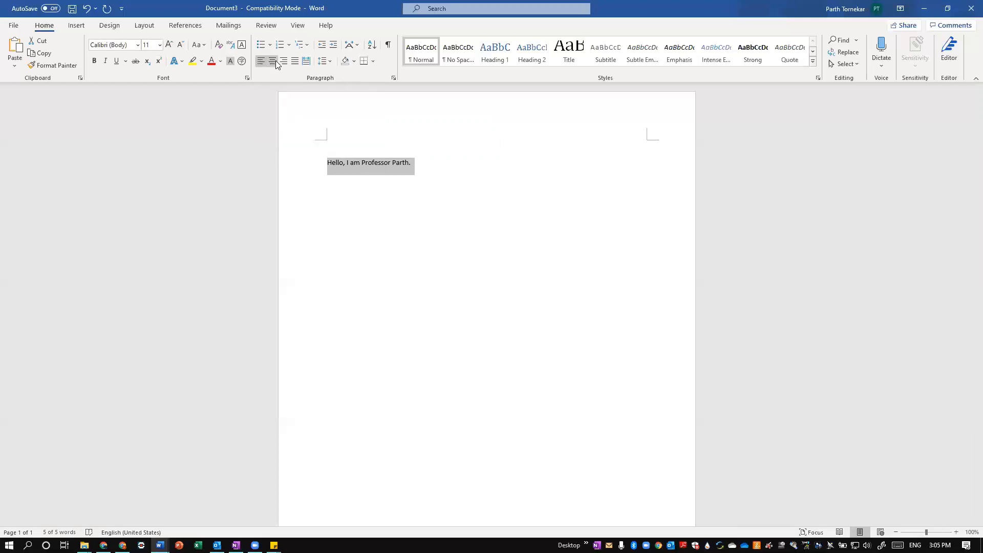
{"action": "left_click", "coordinate": [275, 60]}
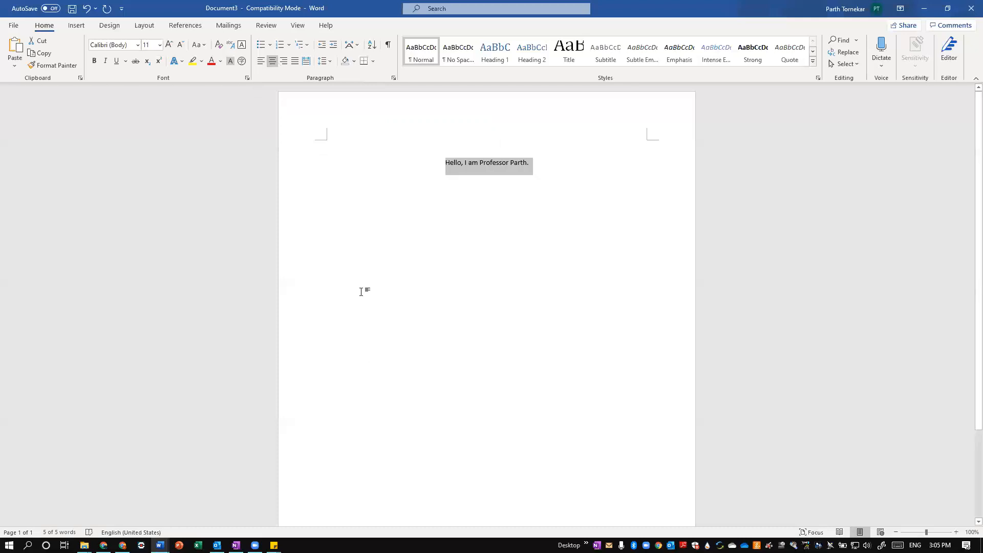
{"action": "left_click", "coordinate": [283, 62]}
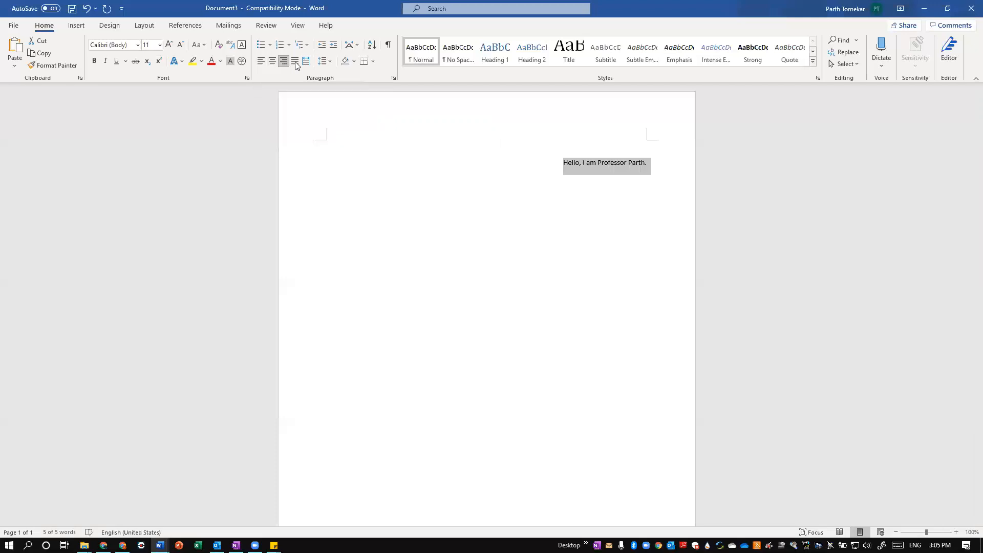
{"action": "left_click", "coordinate": [294, 63]}
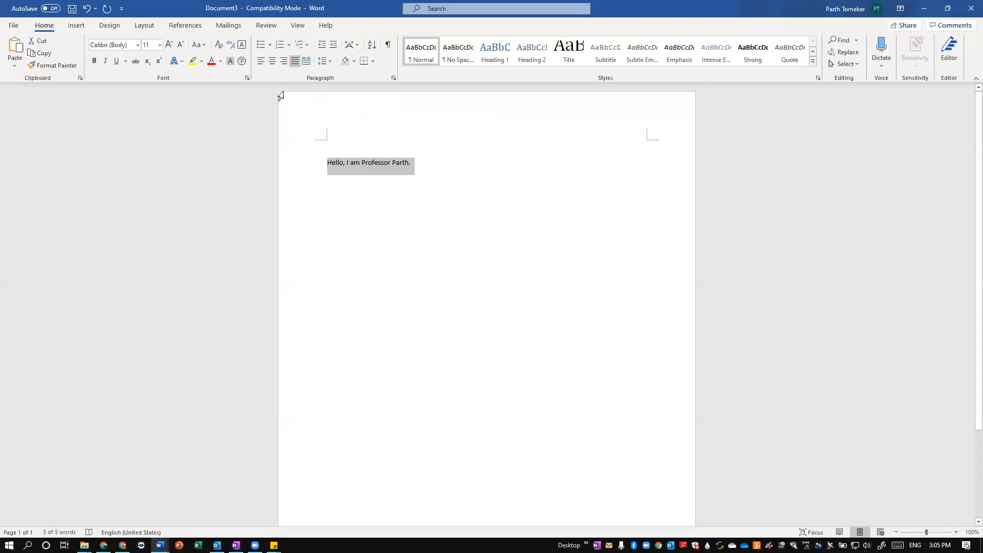
{"action": "left_click", "coordinate": [295, 61]}
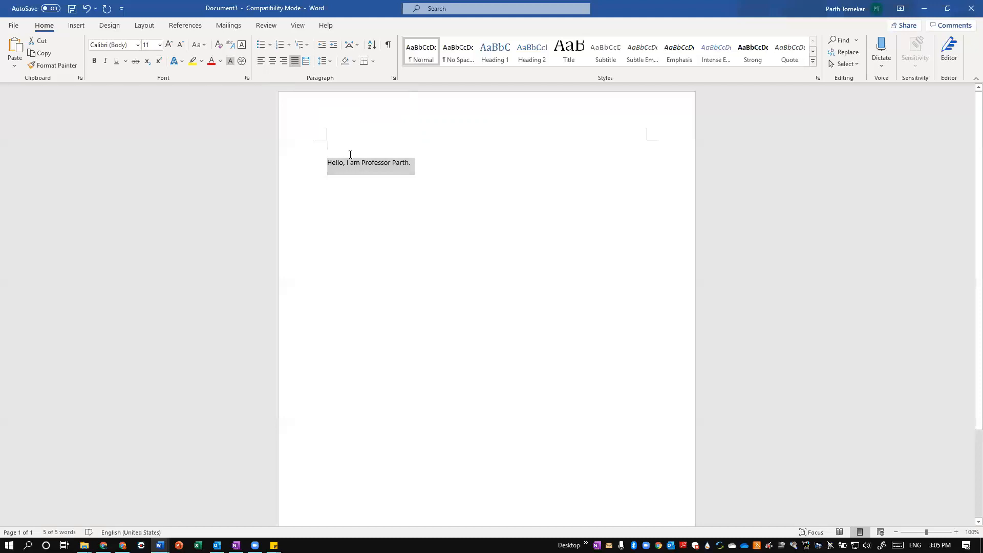
Set the font of the whole greeting line to Bell MT
{"action": "left_click", "coordinate": [375, 154]}
{"action": "left_click_drag", "start_coordinate": [418, 168], "coordinate": [339, 168]}
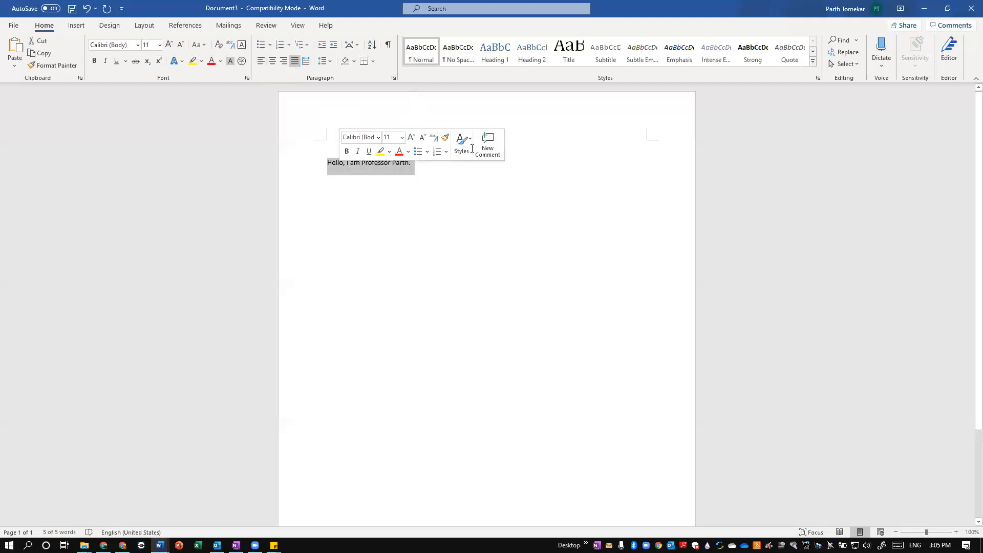
{"action": "left_click", "coordinate": [368, 167]}
{"action": "left_click_drag", "start_coordinate": [428, 163], "coordinate": [315, 168]}
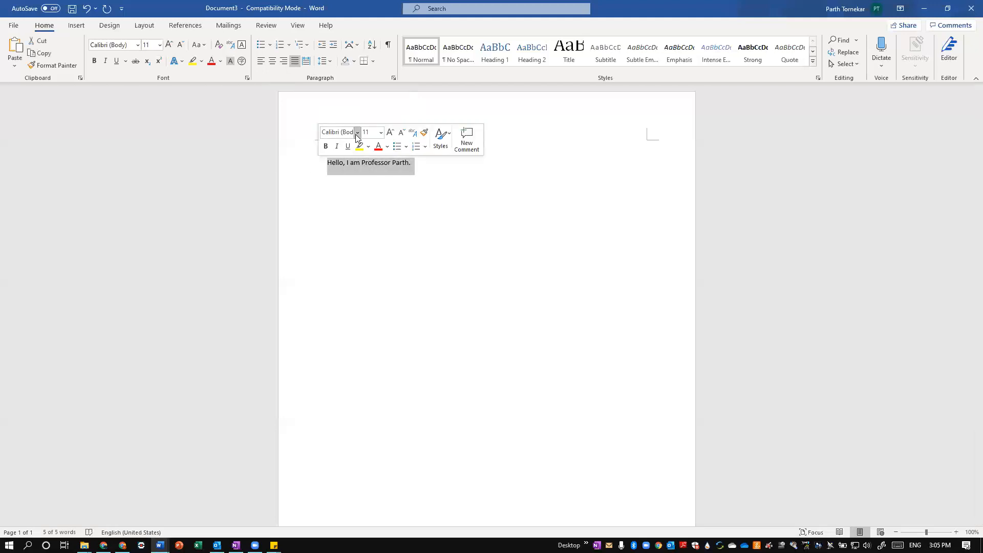
{"action": "left_click", "coordinate": [357, 134]}
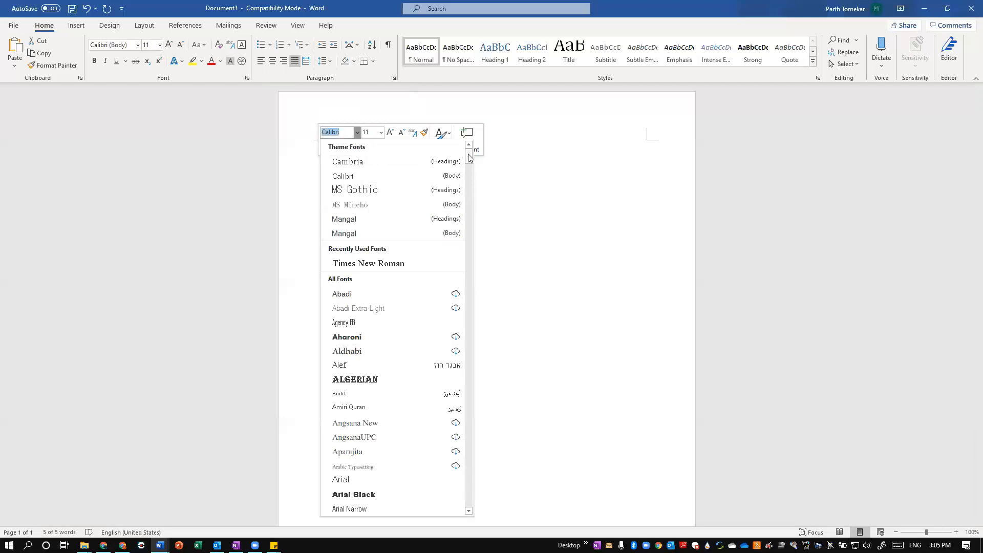
{"action": "left_click_drag", "start_coordinate": [469, 158], "coordinate": [468, 341]}
{"action": "mouse_move", "coordinate": [473, 427]}
{"action": "left_mouse_down"}
{"action": "mouse_move", "coordinate": [466, 524]}
{"action": "mouse_move", "coordinate": [466, 444]}
{"action": "left_mouse_up"}
{"action": "scroll", "coordinate": [451, 344], "scroll_direction": "up", "scroll_amount": 3}
{"action": "scroll", "coordinate": [441, 287], "scroll_direction": "up", "scroll_amount": 15}
{"action": "scroll", "coordinate": [445, 182], "scroll_direction": "up", "scroll_amount": 20}
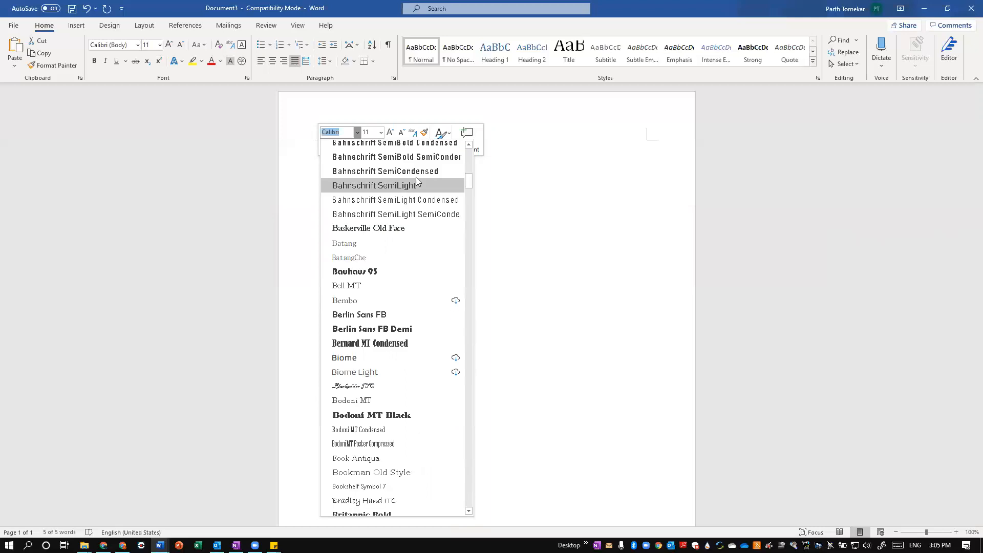
{"action": "left_click", "coordinate": [344, 291]}
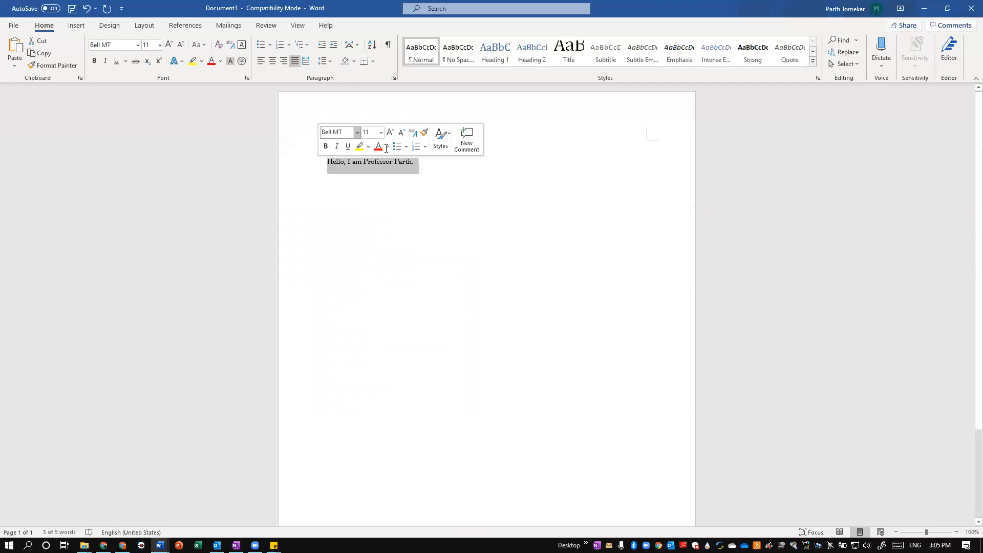
Set the font size of the whole greeting line to 20
{"action": "left_click", "coordinate": [378, 176]}
{"action": "left_click", "coordinate": [382, 147]}
{"action": "left_click_drag", "start_coordinate": [423, 163], "coordinate": [302, 164]}
{"action": "left_click", "coordinate": [366, 135]}
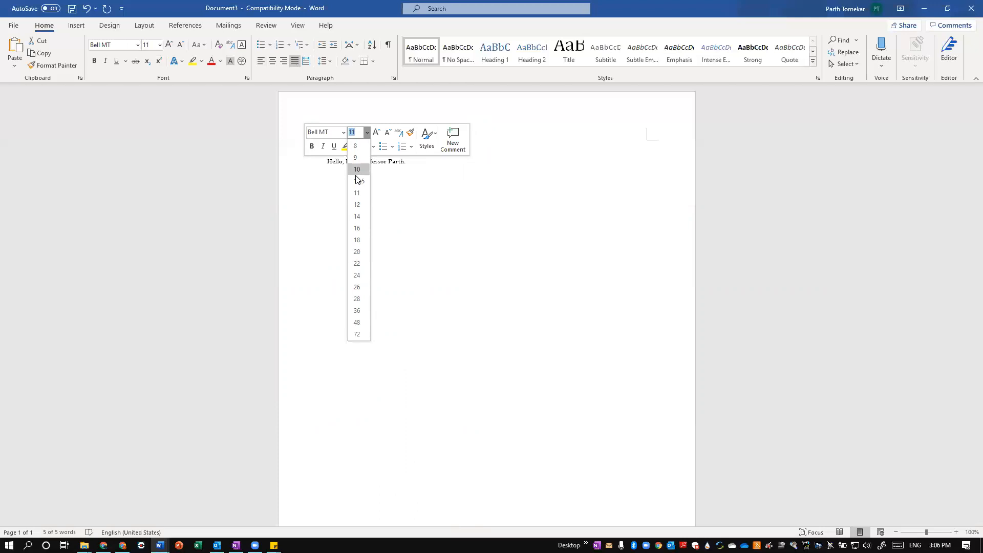
{"action": "left_click", "coordinate": [360, 252]}
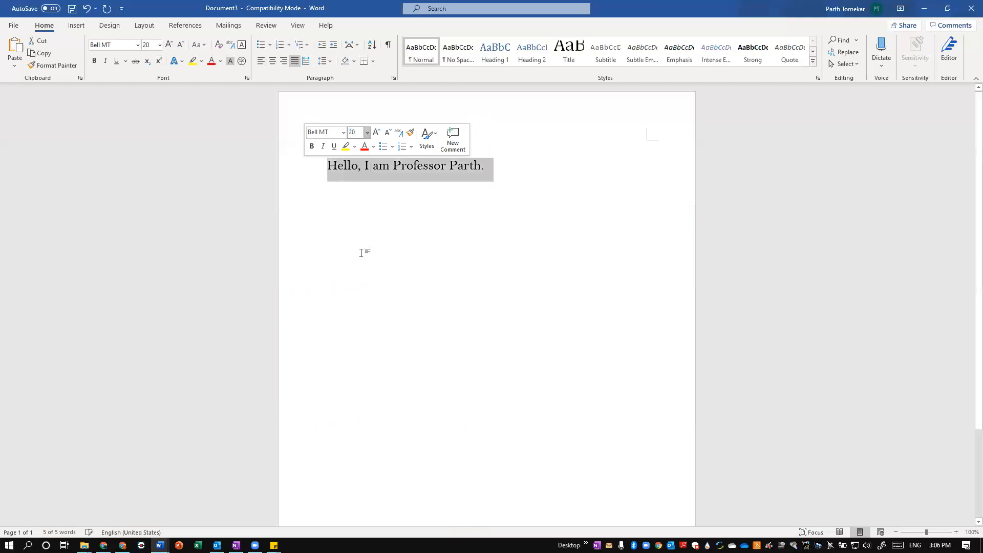
Enlarge the greeting's font step by step to 72, and shrink it back to 28
{"action": "left_click", "coordinate": [376, 132]}
{"action": "left_click", "coordinate": [376, 132]}
{"action": "left_click", "coordinate": [376, 132]}
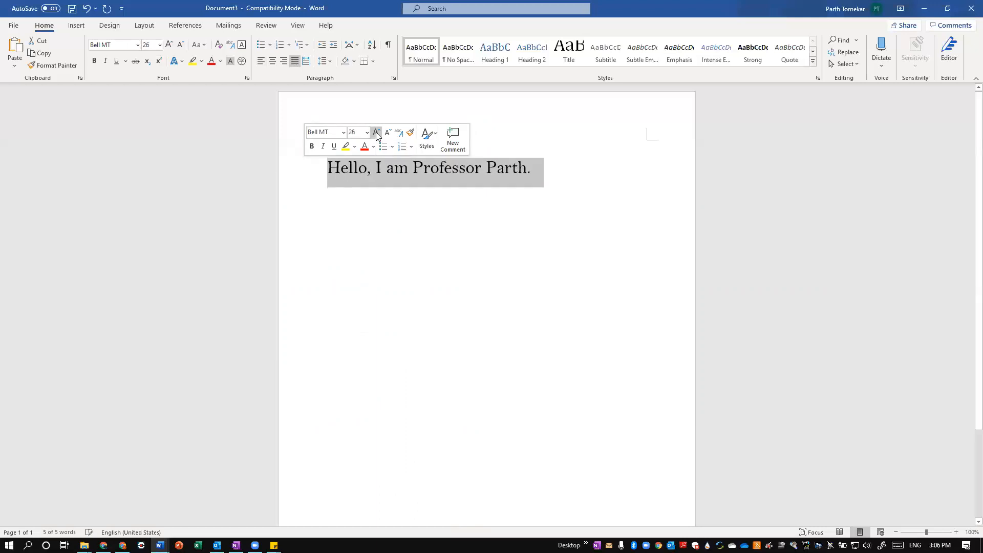
{"action": "left_click", "coordinate": [376, 132]}
{"action": "left_click", "coordinate": [376, 132]}
{"action": "left_click", "coordinate": [376, 132]}
{"action": "left_click", "coordinate": [376, 132]}
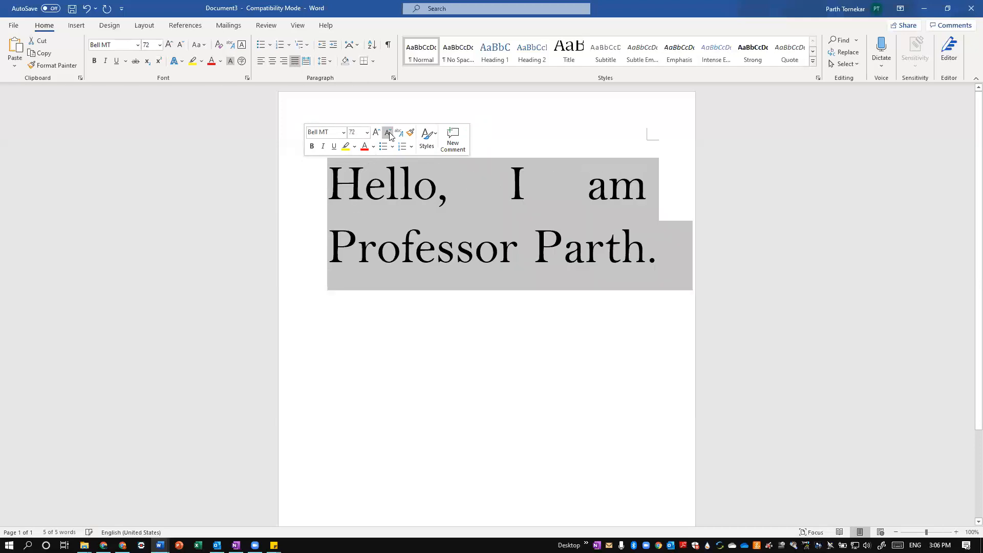
{"action": "left_click", "coordinate": [388, 133]}
{"action": "left_click", "coordinate": [389, 133]}
{"action": "left_click", "coordinate": [388, 133]}
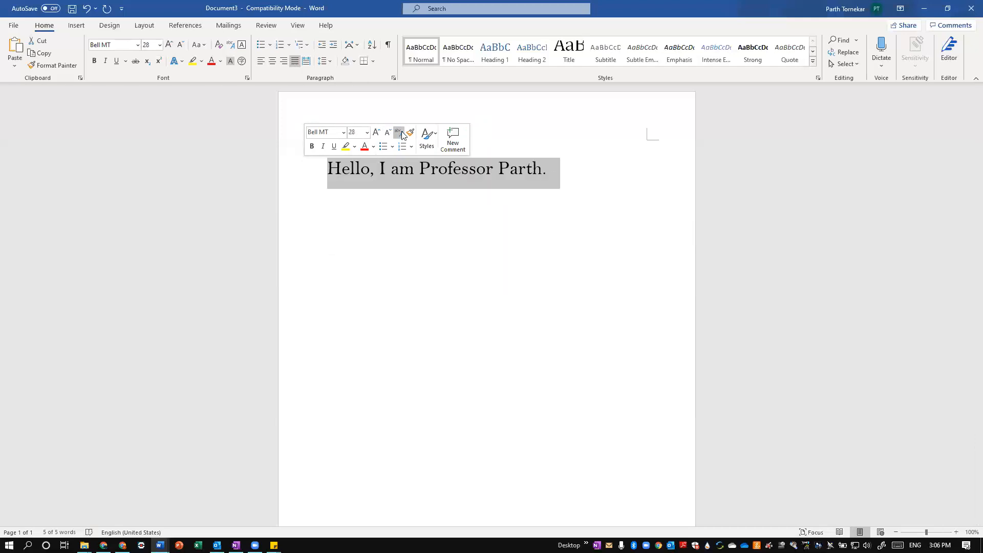
View the Phonetic Guide settings for the greeting and close them without applying anything
{"action": "left_click", "coordinate": [399, 133]}
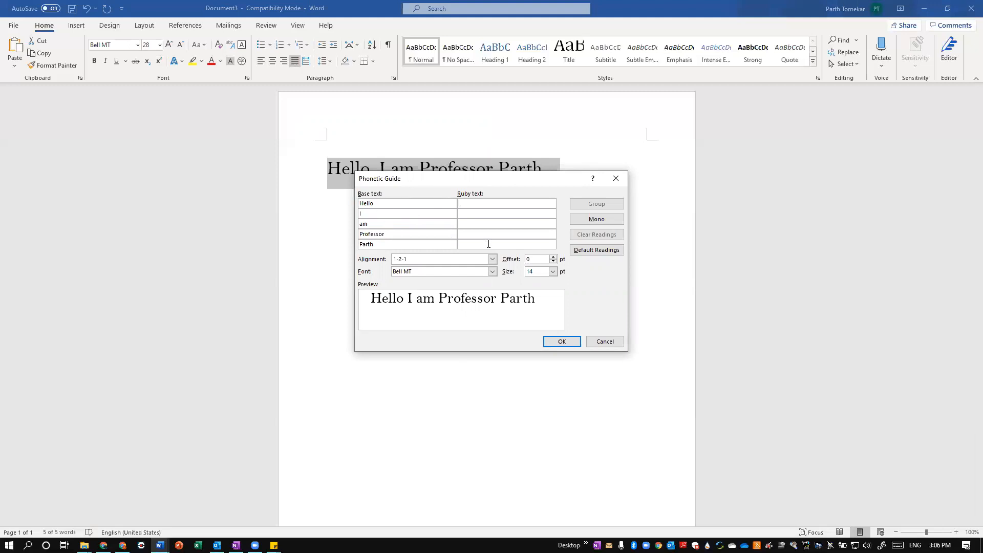
{"action": "left_click", "coordinate": [605, 341]}
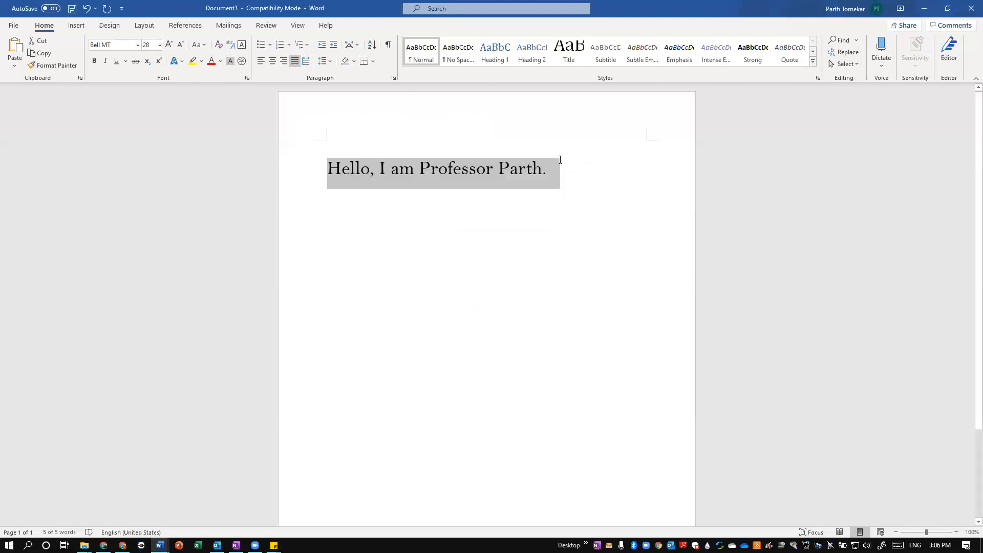
Attach a comment reading "Hello, I like your intro." to the whole greeting
{"action": "right_click", "coordinate": [474, 172]}
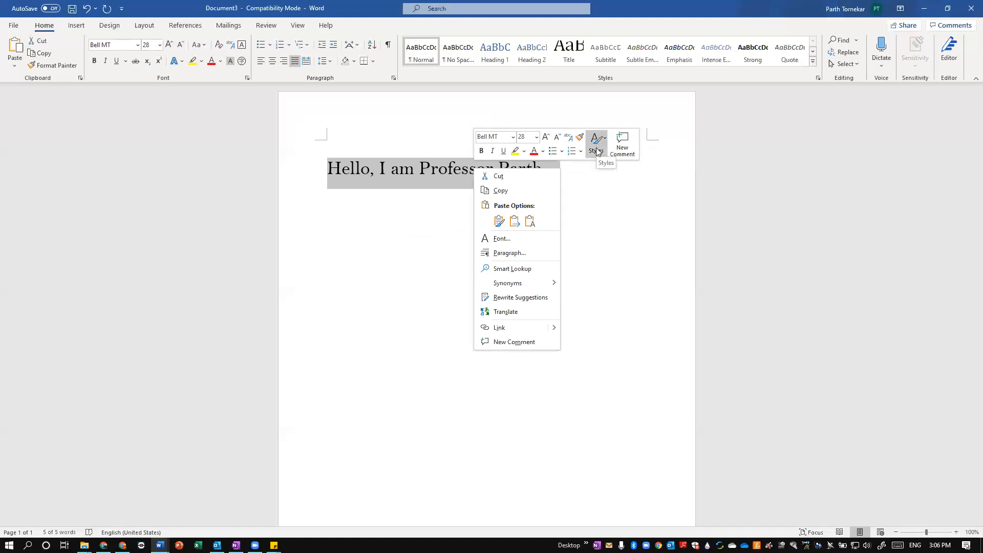
{"action": "left_click", "coordinate": [619, 148]}
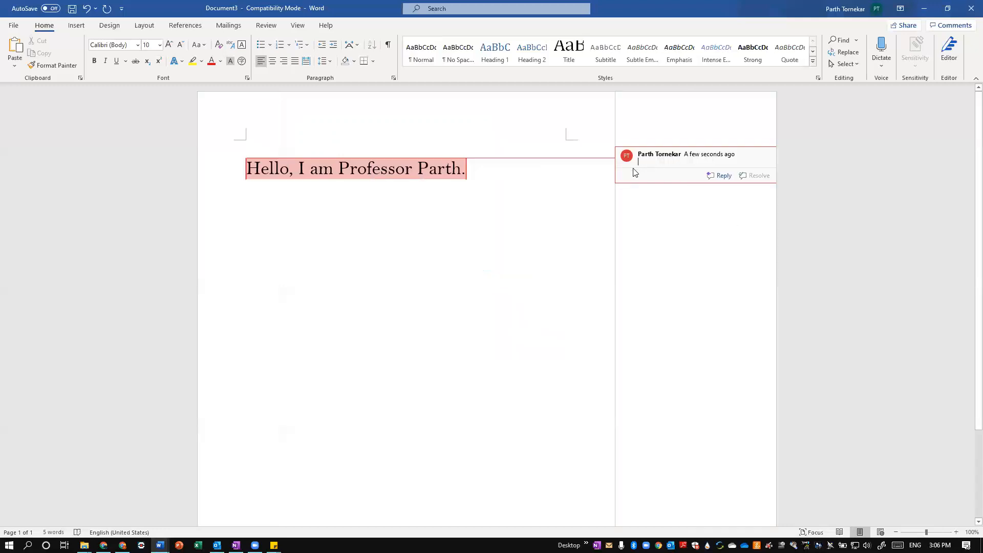
{"action": "type", "text": "Hellom"}
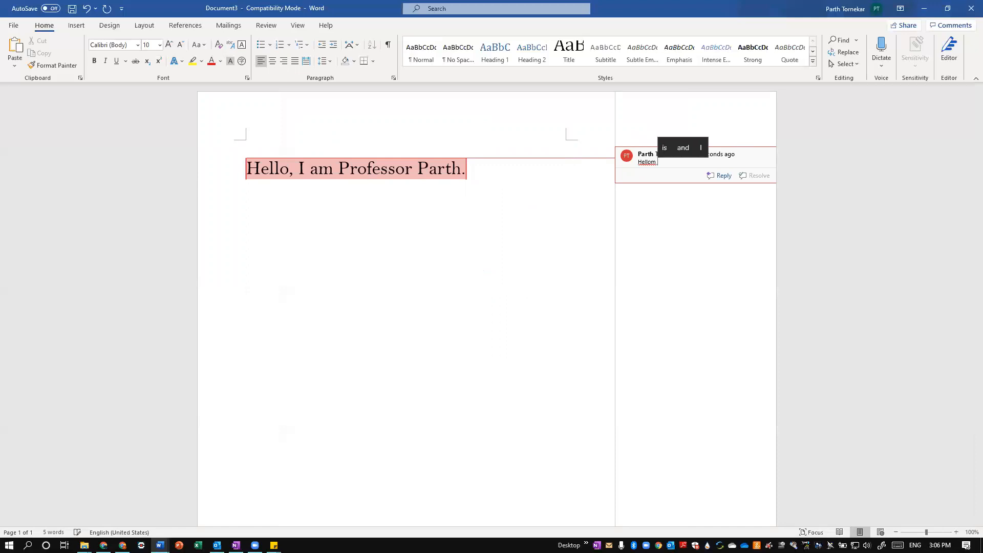
{"action": "key", "text": "BackSpace"}
{"action": "type", "text": ", I like your "}
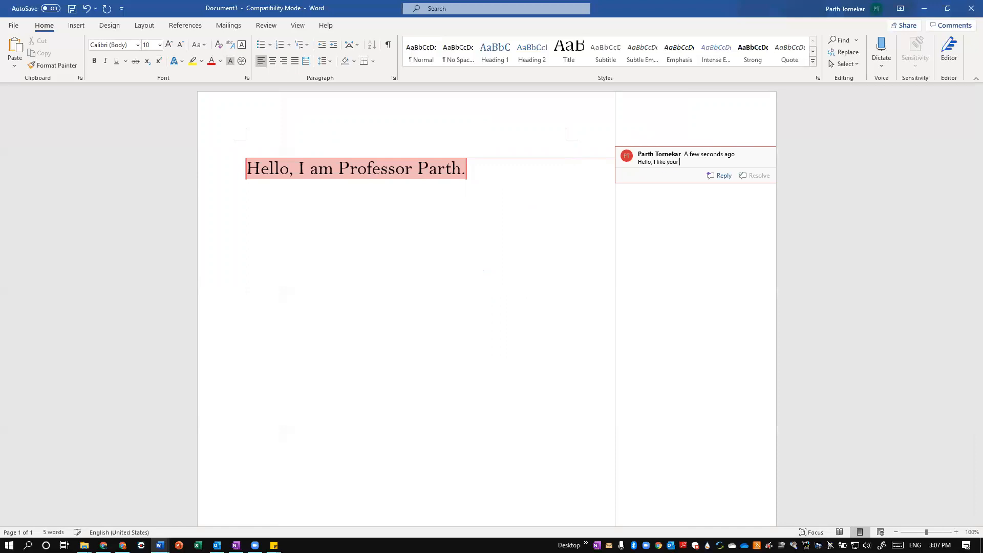
{"action": "type", "text": "intro."}
Add the reply "Hi" to the comment on the greeting, and return to the document text
{"action": "left_click", "coordinate": [721, 176]}
{"action": "left_click", "coordinate": [536, 249]}
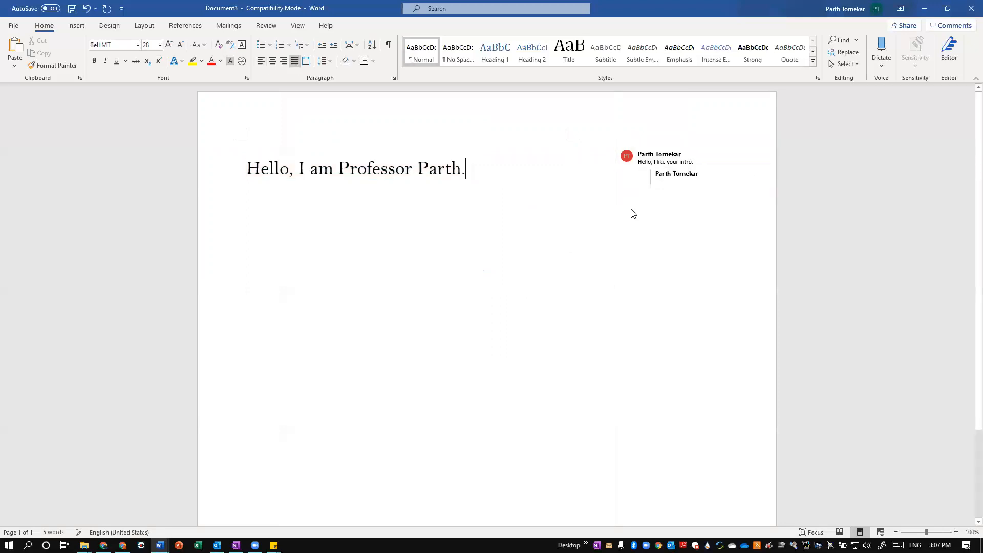
{"action": "left_click", "coordinate": [674, 178]}
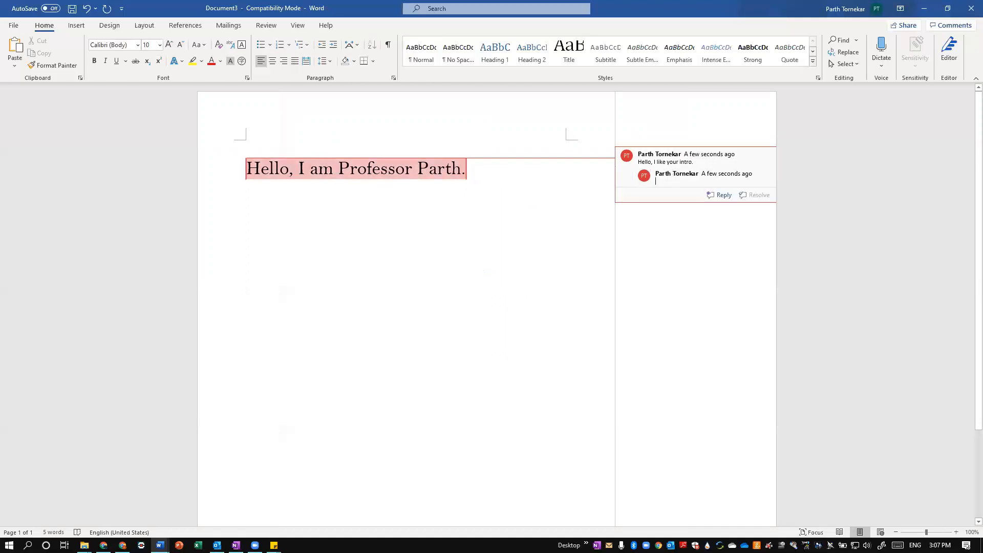
{"action": "type", "text": "Hi"}
{"action": "left_click", "coordinate": [460, 330]}
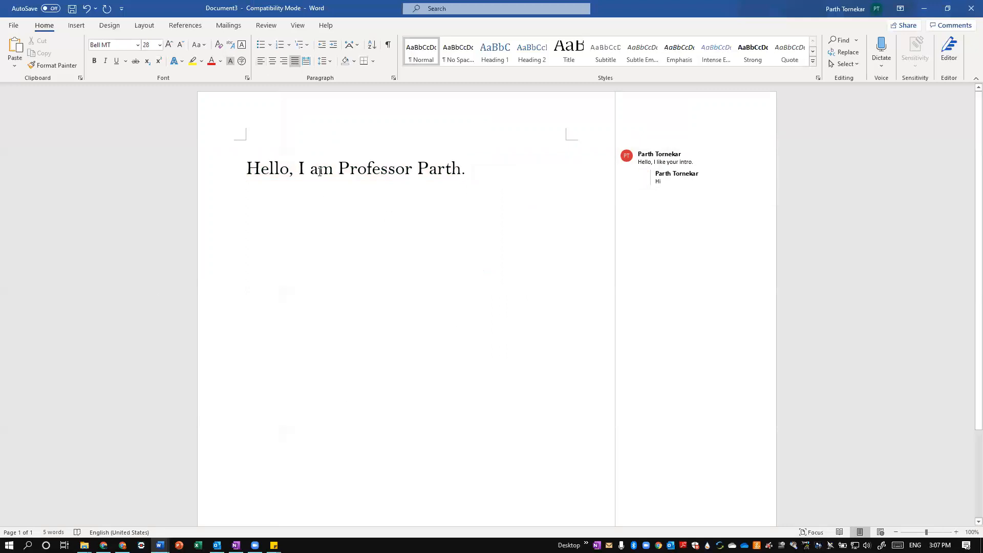
Start saving the document, entering Tutorial.docx as the file name and choosing Documents as the location
{"action": "key", "text": "ctrl+s"}
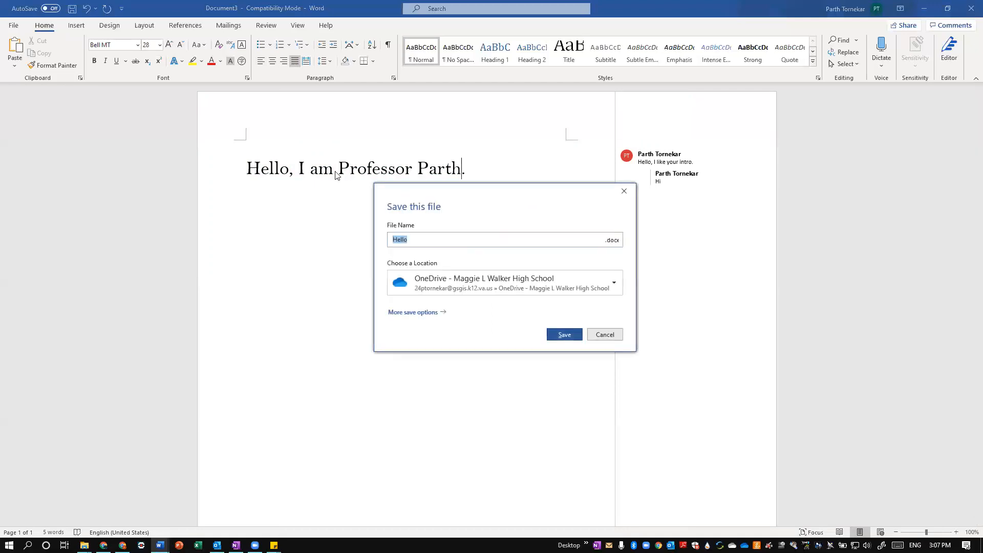
{"action": "left_click", "coordinate": [456, 244]}
{"action": "key", "text": "ctrl+a"}
{"action": "key", "text": "BackSpace"}
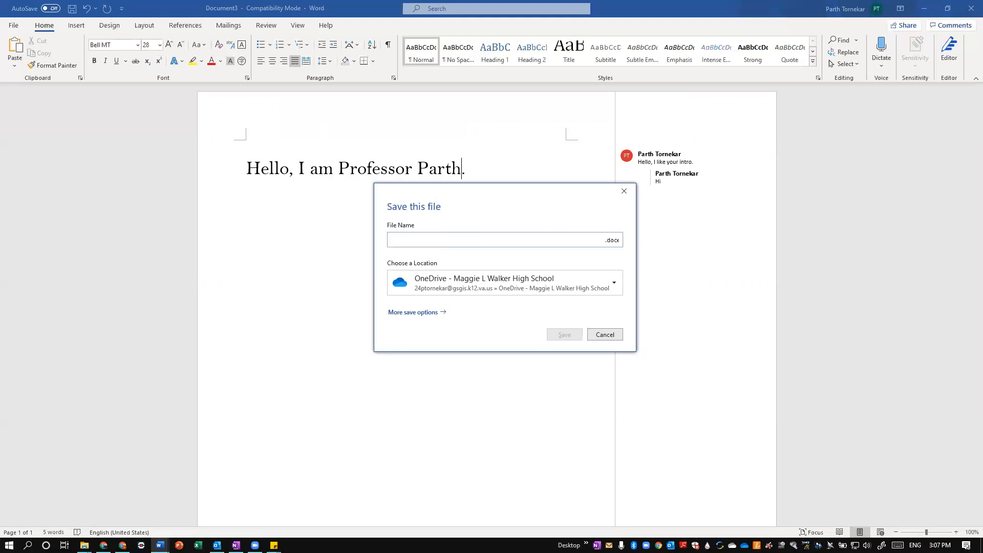
{"action": "type", "text": "Tutorial.docx"}
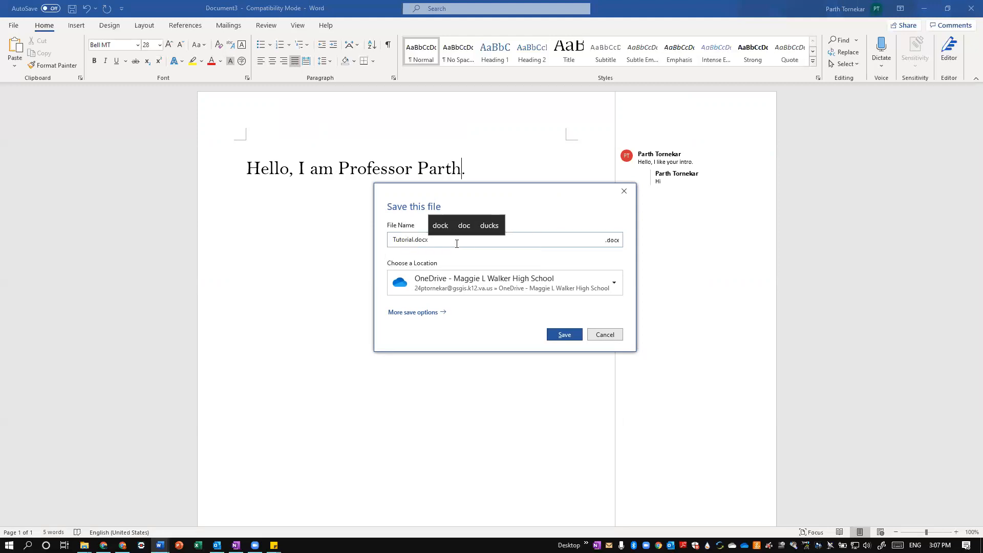
{"action": "left_click", "coordinate": [606, 282]}
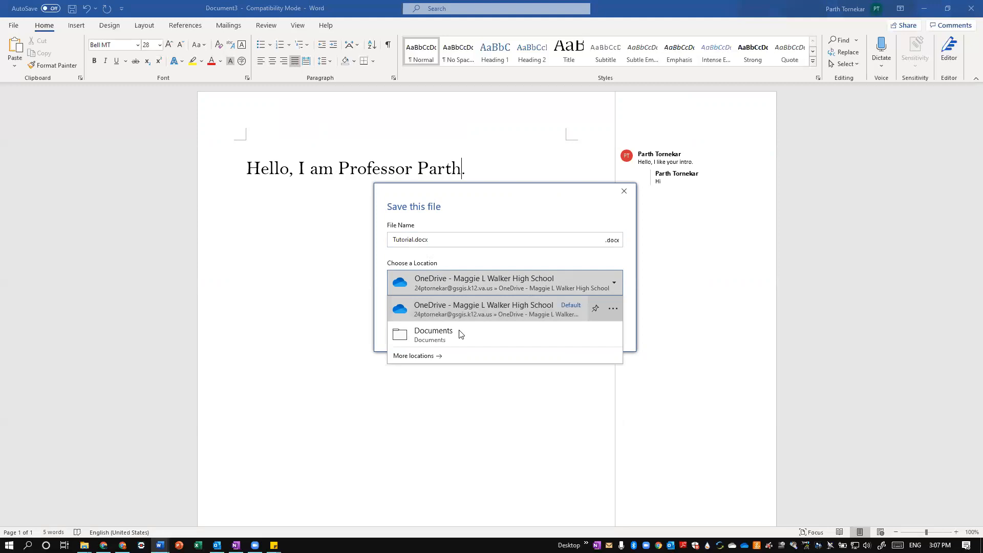
{"action": "left_click", "coordinate": [475, 333]}
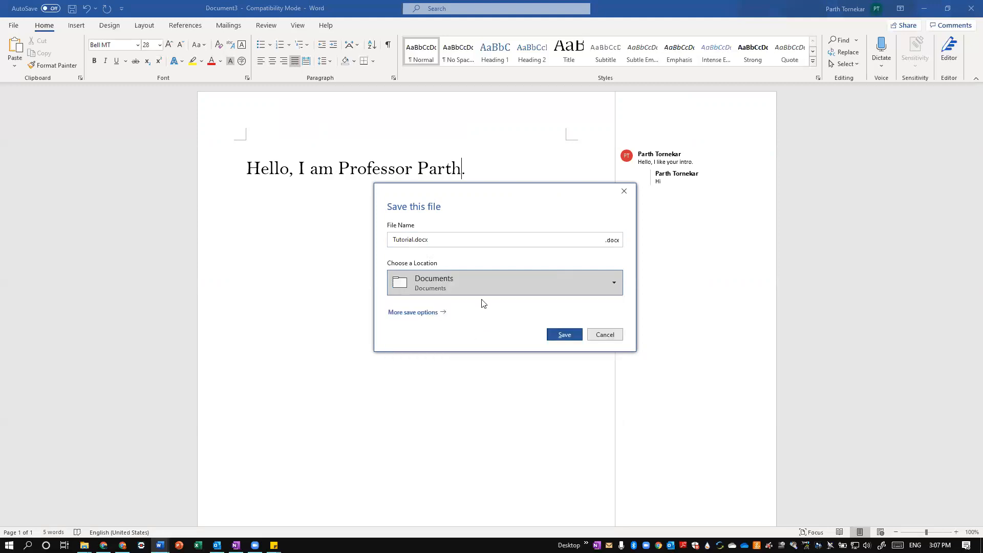
Look through more save locations and browse the Documents folder, and return to the document without saving
{"action": "left_click", "coordinate": [494, 285]}
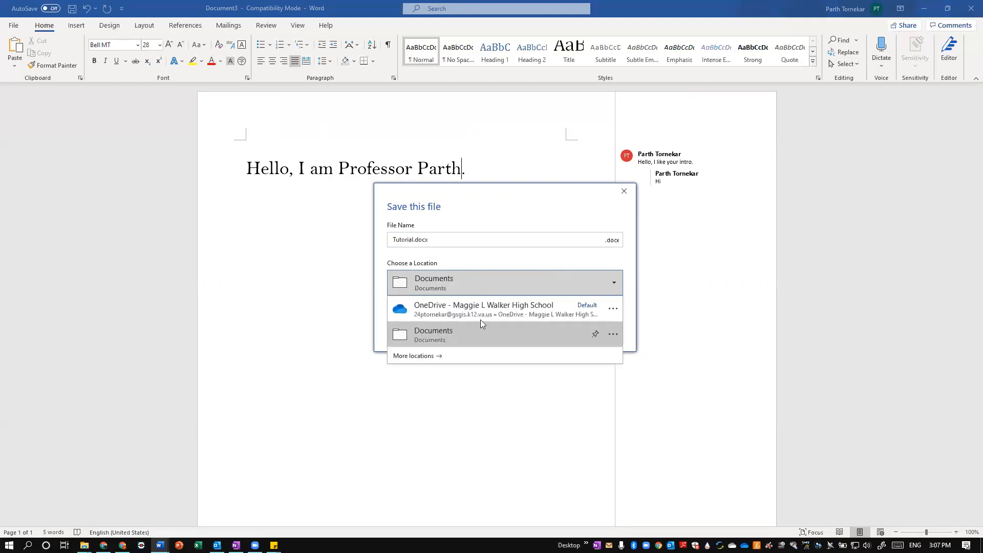
{"action": "left_click", "coordinate": [441, 361]}
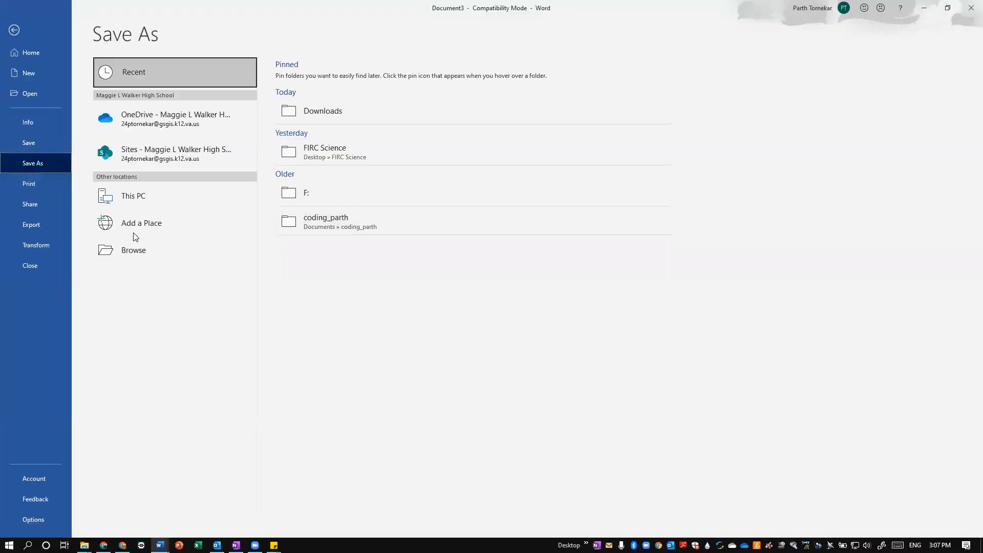
{"action": "left_click", "coordinate": [122, 252]}
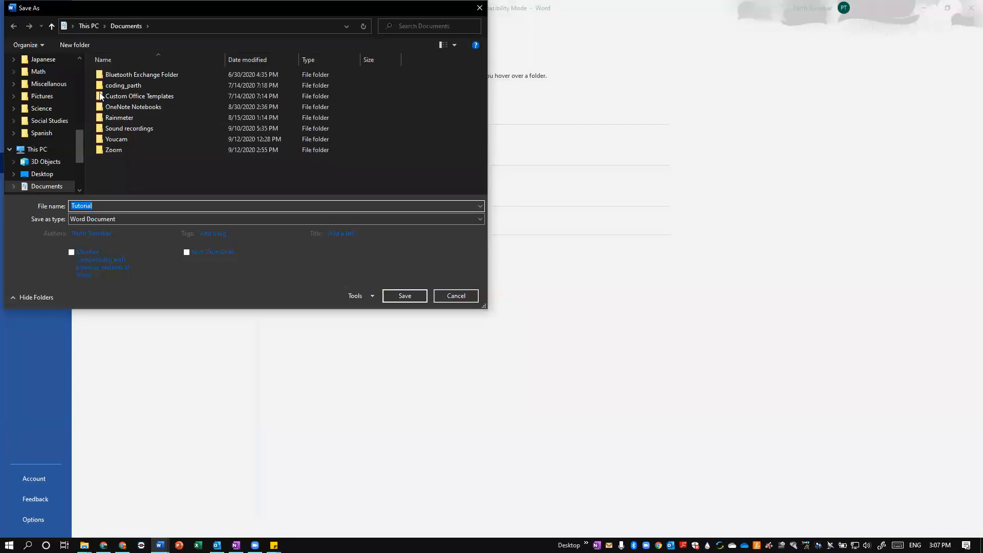
{"action": "left_click", "coordinate": [456, 296]}
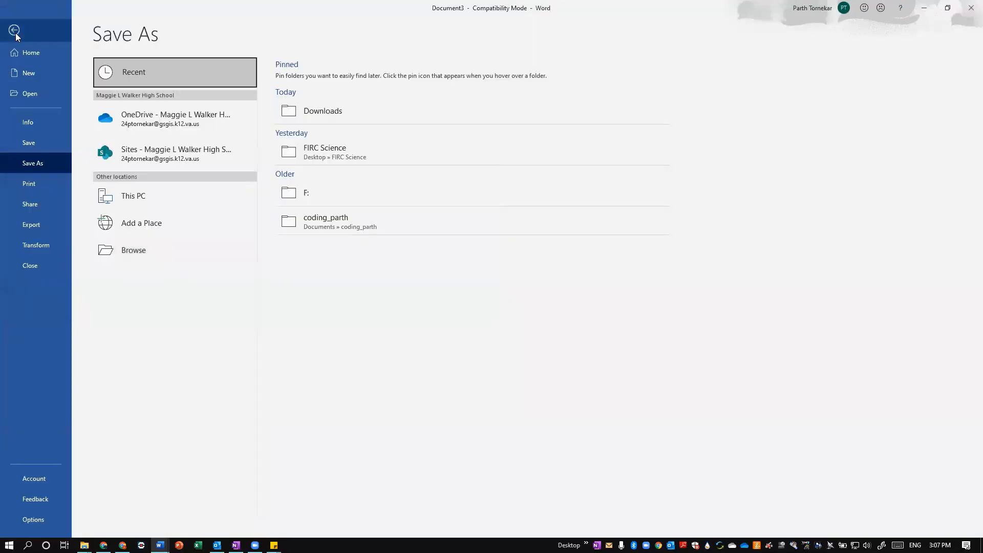
{"action": "left_click", "coordinate": [15, 30]}
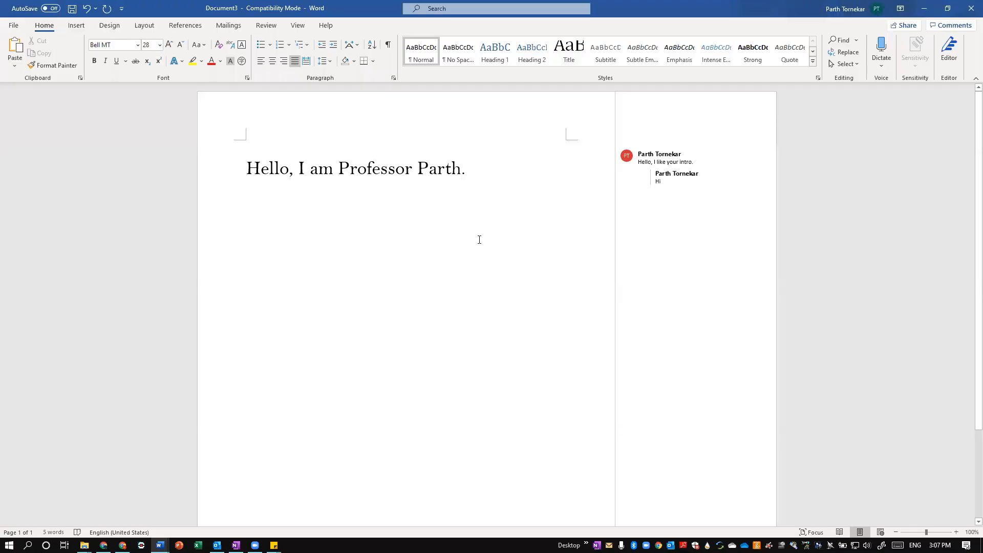
Save the document to this PC under the file name Hello
{"action": "key", "text": "ctrl+s"}
{"action": "left_click", "coordinate": [534, 336]}
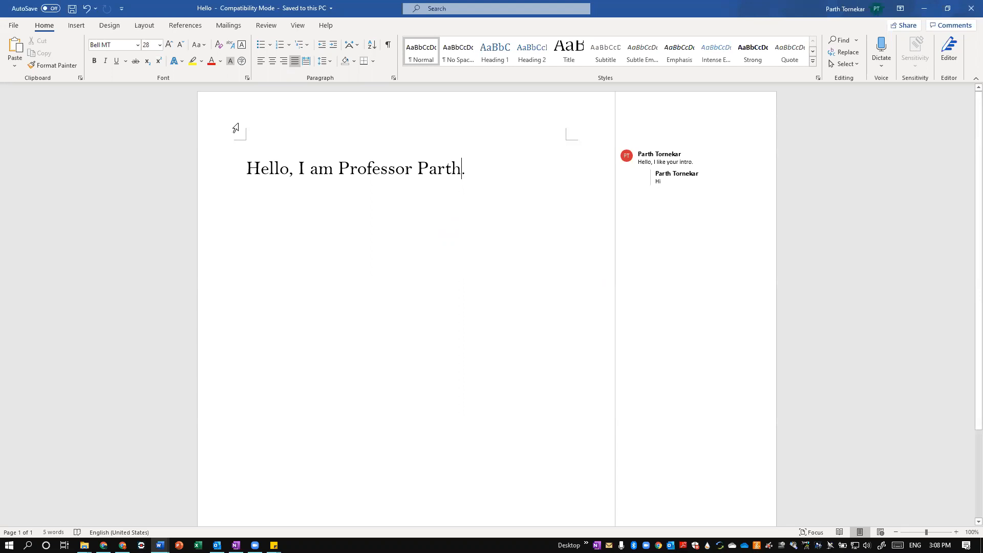
Select the greeting line and try bold, italic and underline on it, switching each one off again
{"action": "triple_click", "coordinate": [471, 169]}
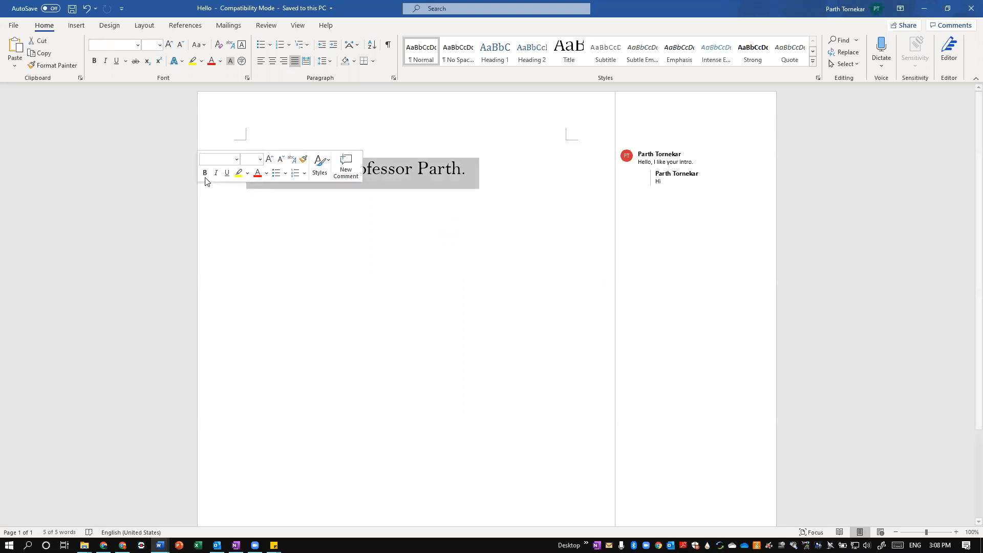
{"action": "left_click", "coordinate": [204, 173]}
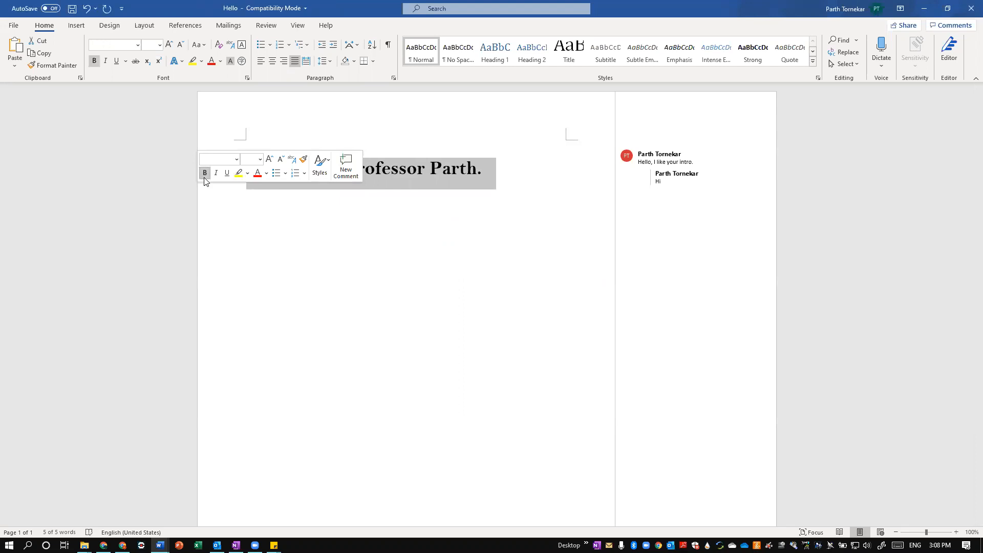
{"action": "left_click", "coordinate": [205, 177]}
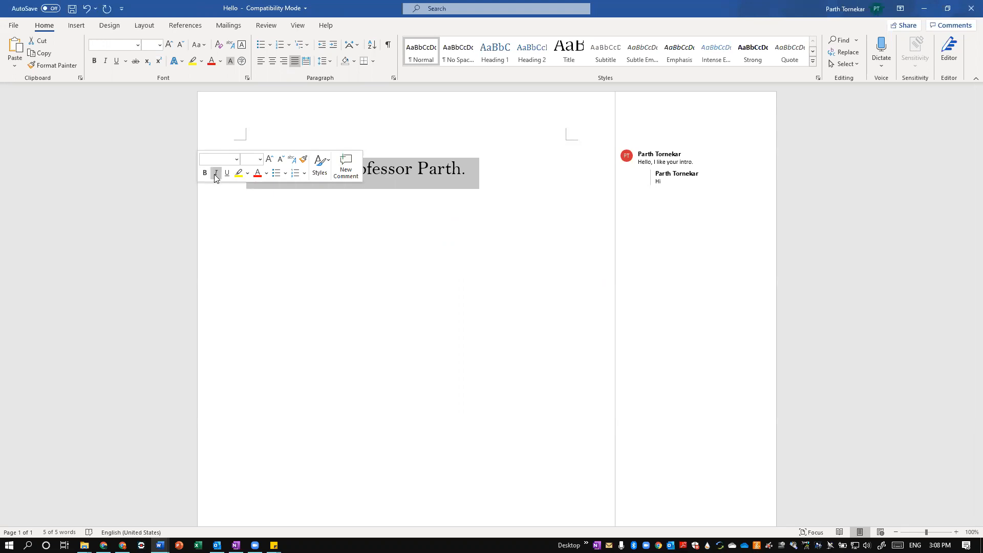
{"action": "left_click", "coordinate": [215, 174]}
{"action": "left_click", "coordinate": [215, 174]}
{"action": "left_click", "coordinate": [227, 174]}
{"action": "left_click", "coordinate": [228, 174]}
Highlight the greeting in yellow, and view the highlight and font colour choices without picking another colour
{"action": "left_click", "coordinate": [239, 174]}
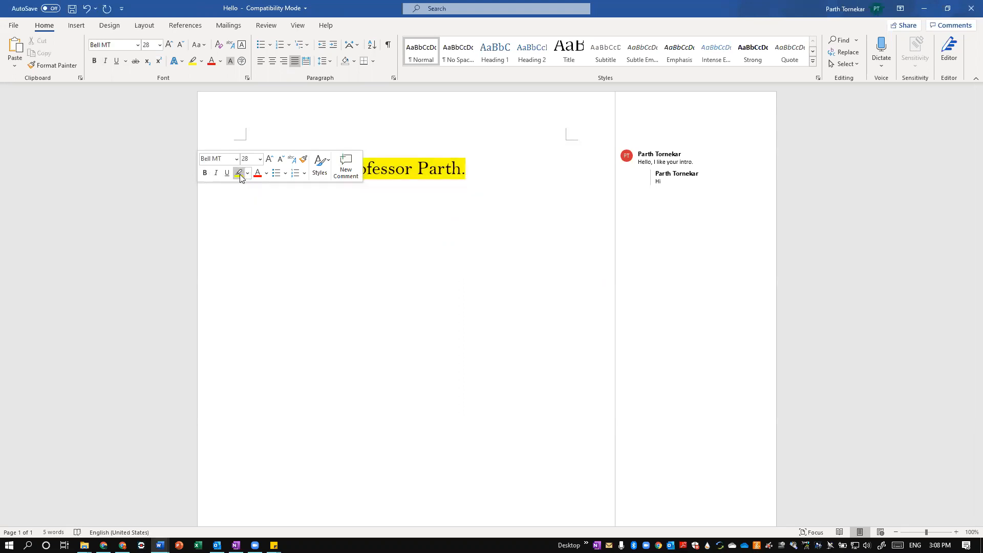
{"action": "left_click", "coordinate": [247, 175]}
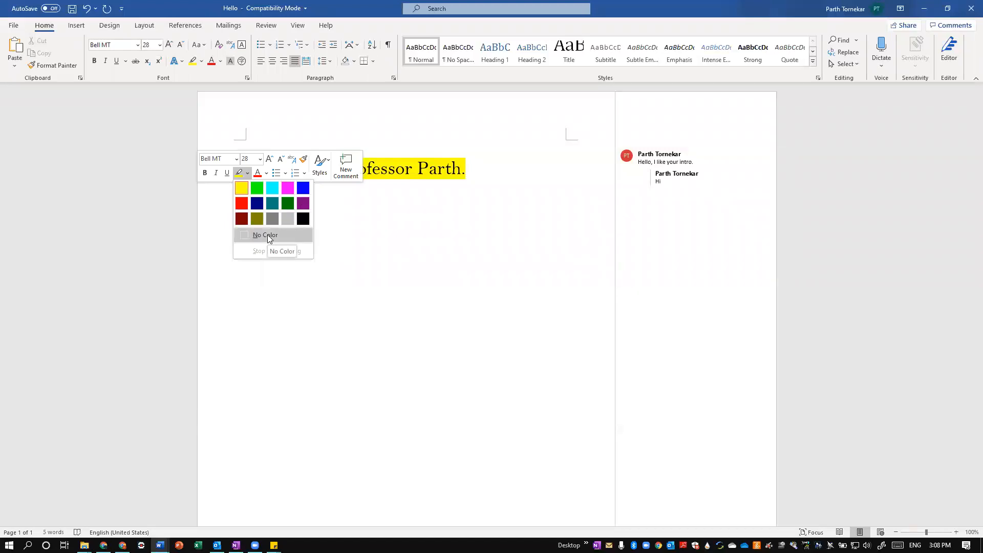
{"action": "left_click", "coordinate": [263, 174]}
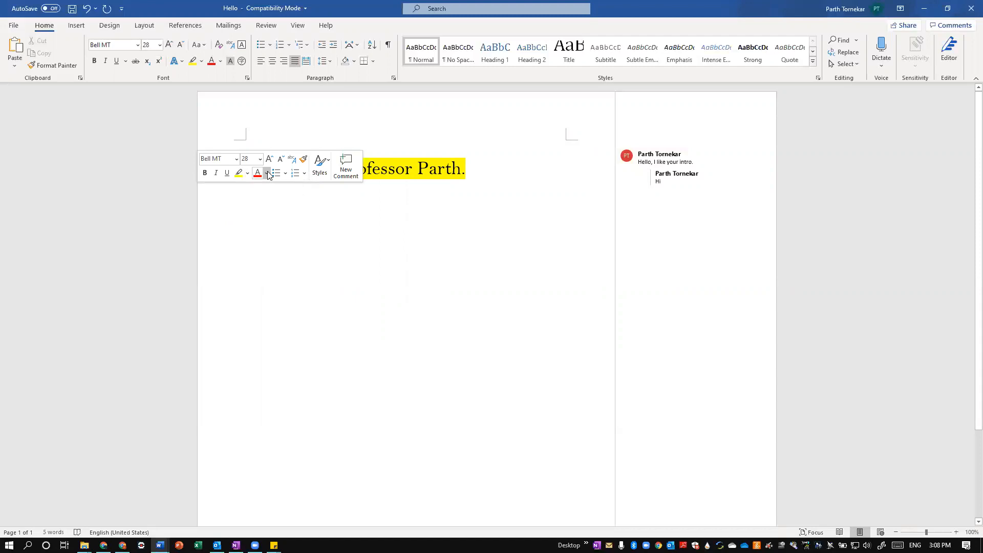
{"action": "left_click", "coordinate": [266, 174]}
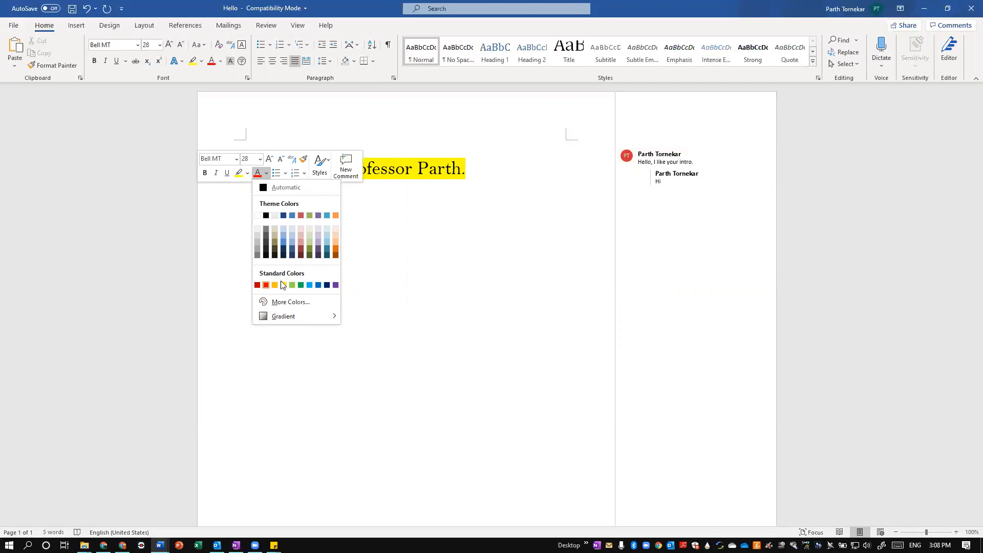
{"action": "left_click", "coordinate": [298, 242]}
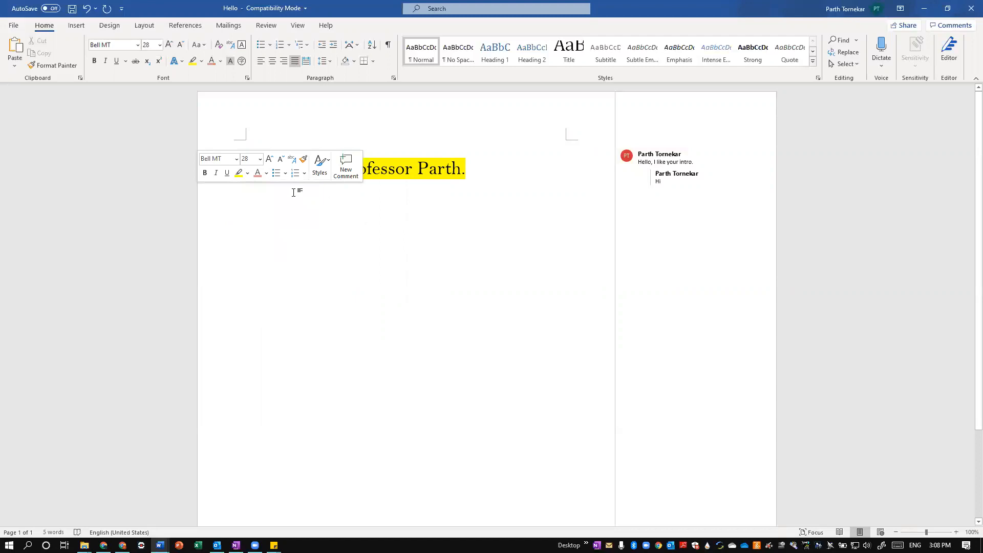
Select the whole greeting line and format it as a list item with a solid round bullet
{"action": "left_click_drag", "start_coordinate": [474, 169], "coordinate": [404, 169]}
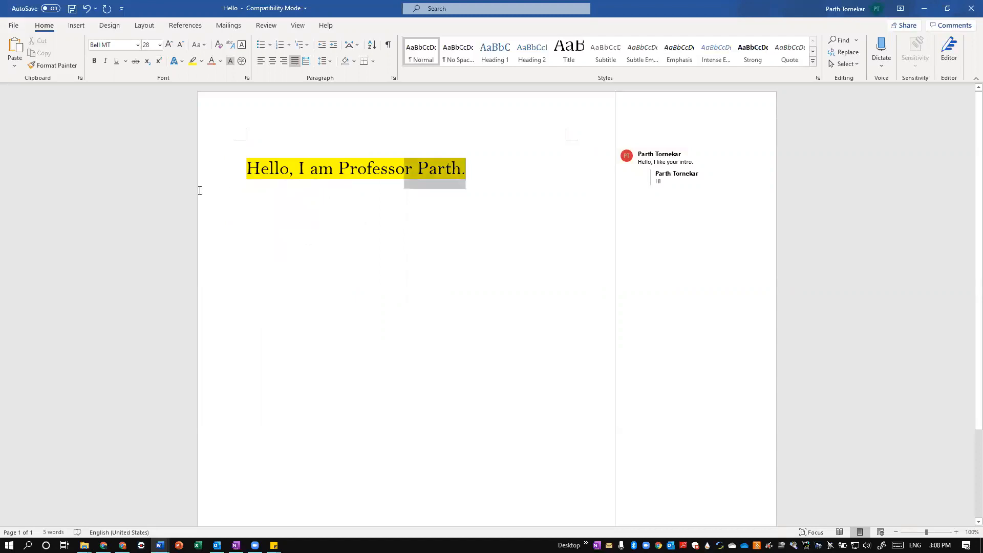
{"action": "left_click", "coordinate": [200, 191]}
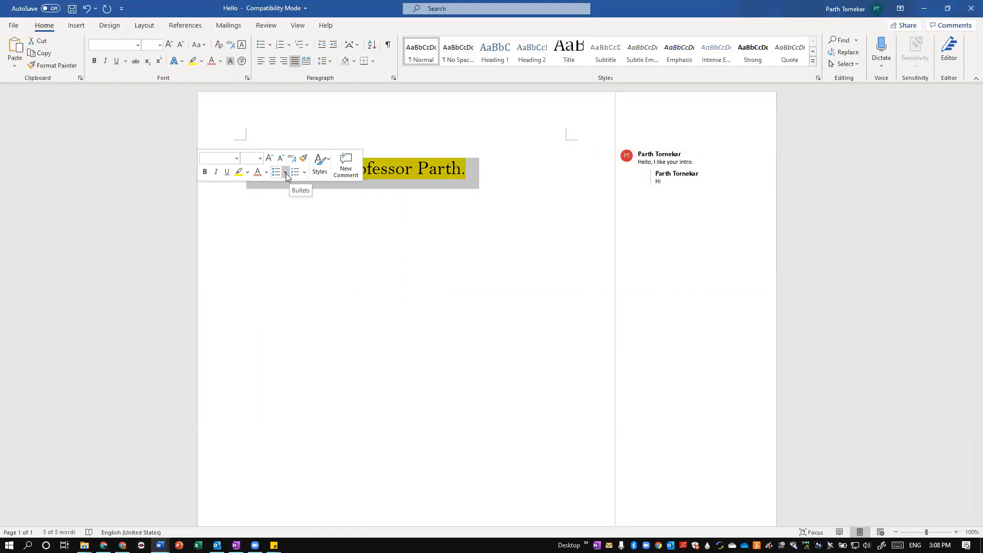
{"action": "left_click", "coordinate": [286, 177]}
{"action": "left_click", "coordinate": [312, 206]}
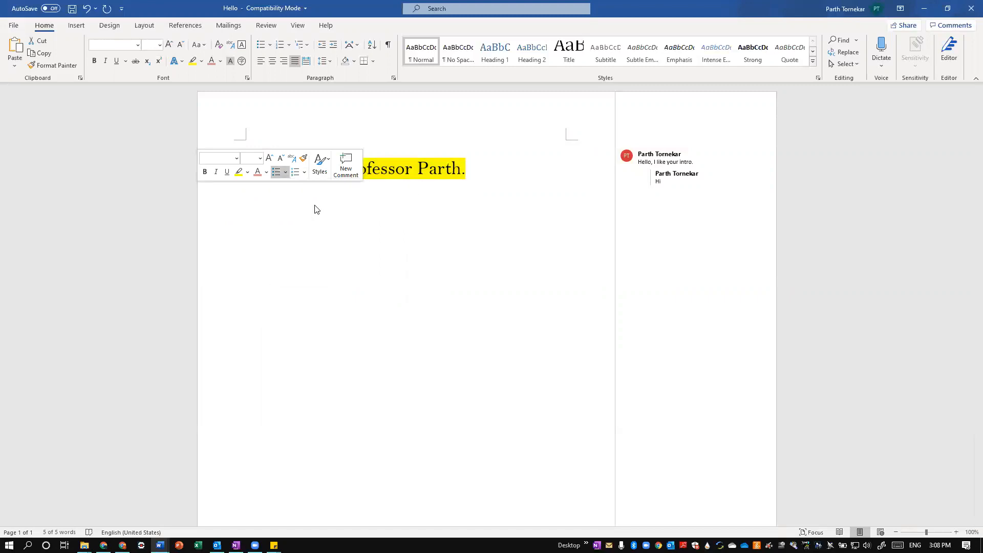
{"action": "left_click", "coordinate": [374, 214]}
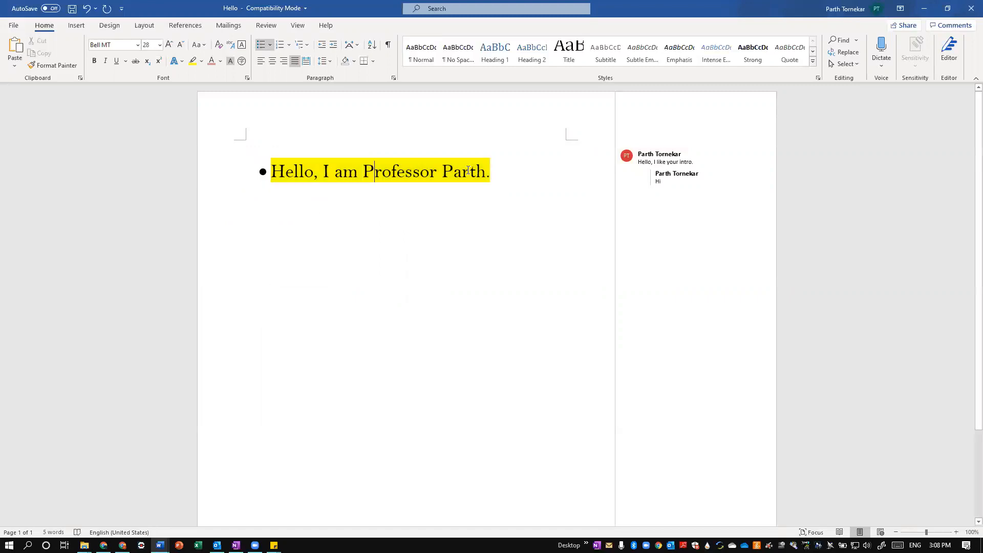
Select the greeting line and view the editing, comment and lookup commands available for it without applying any
{"action": "triple_click", "coordinate": [348, 150]}
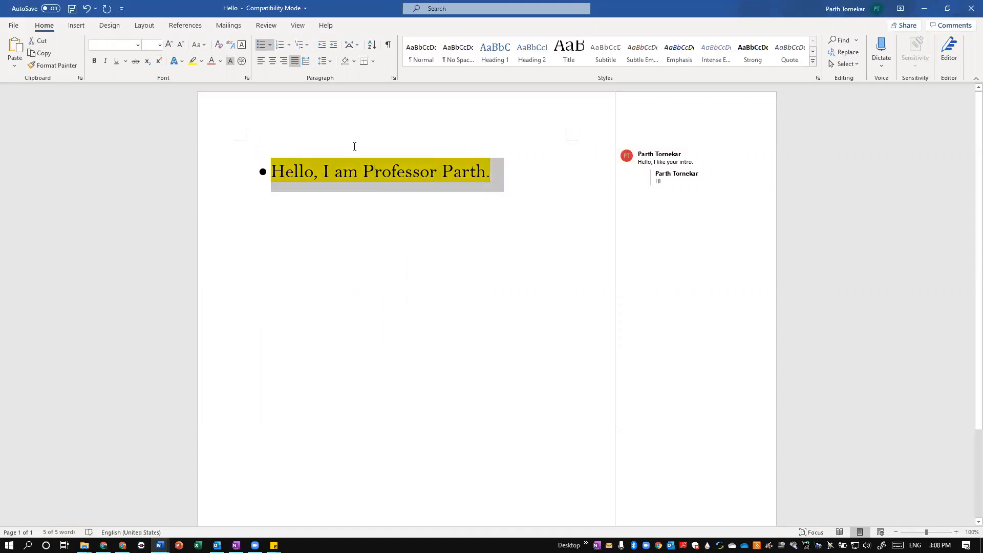
{"action": "right_click", "coordinate": [346, 178]}
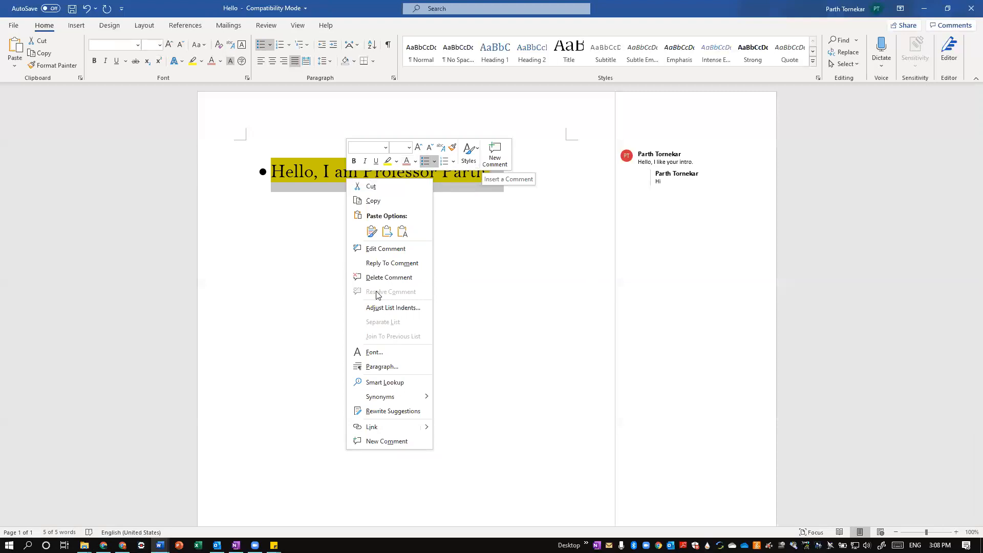
{"action": "left_click", "coordinate": [267, 346]}
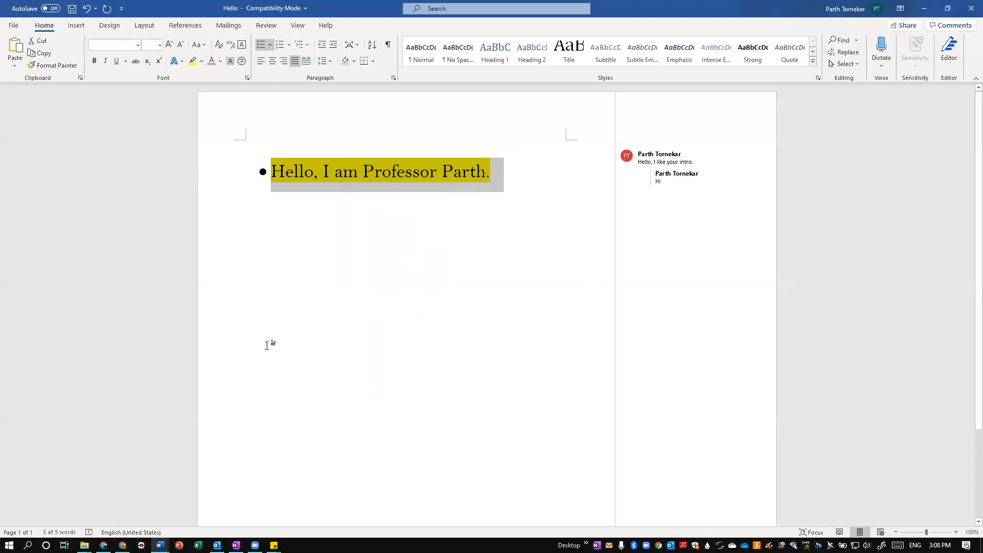
{"action": "right_click", "coordinate": [338, 251]}
{"action": "left_click", "coordinate": [330, 179]}
{"action": "left_click", "coordinate": [330, 179]}
Look up the word Professor with Smart Lookup and examine its definition, pictures and web results
{"action": "right_click", "coordinate": [372, 243]}
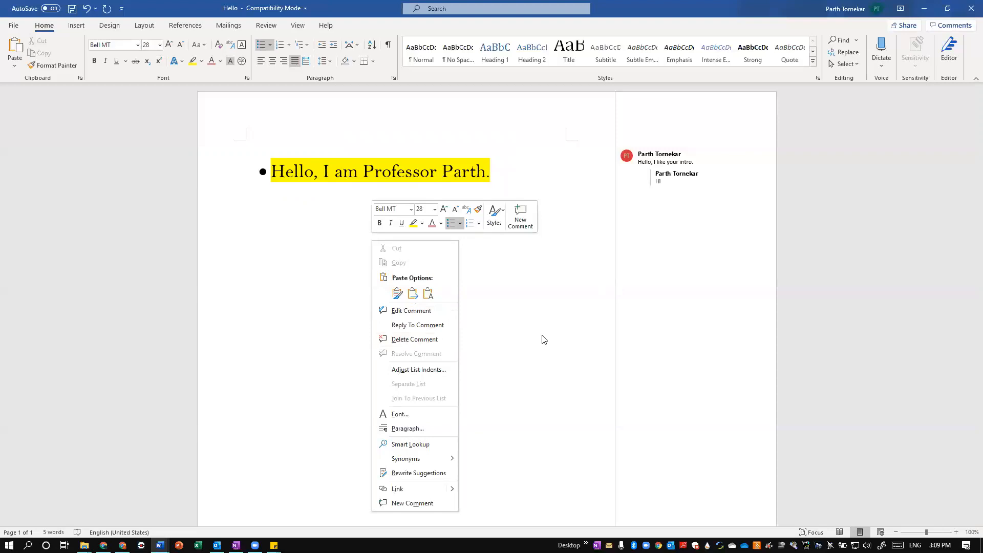
{"action": "left_click", "coordinate": [410, 444]}
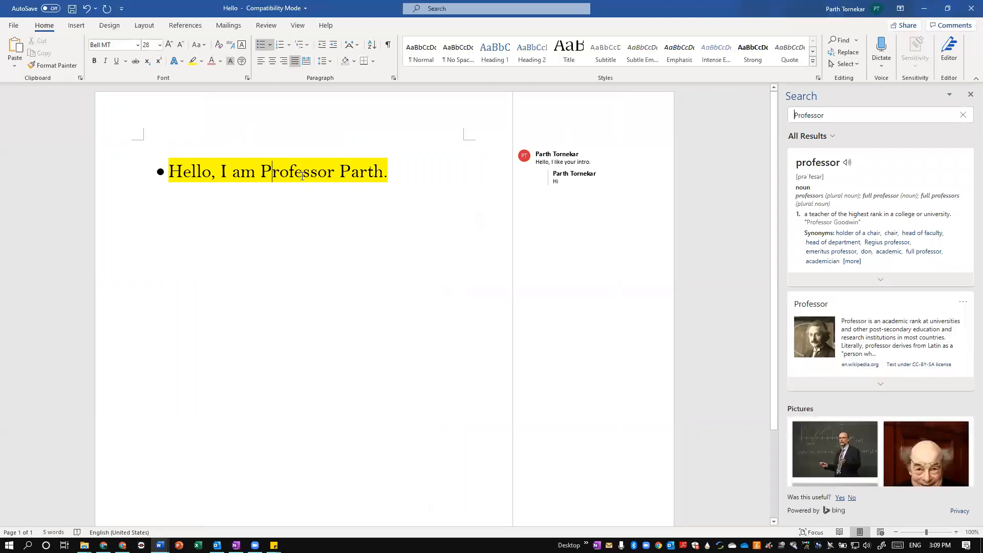
{"action": "mouse_move", "coordinate": [302, 176]}
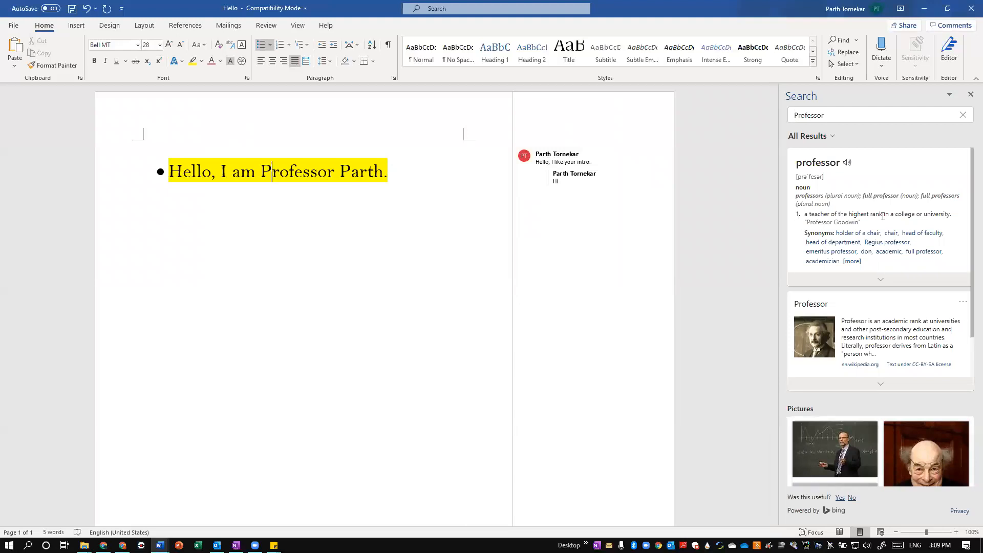
{"action": "left_click_drag", "start_coordinate": [969, 230], "coordinate": [969, 293]}
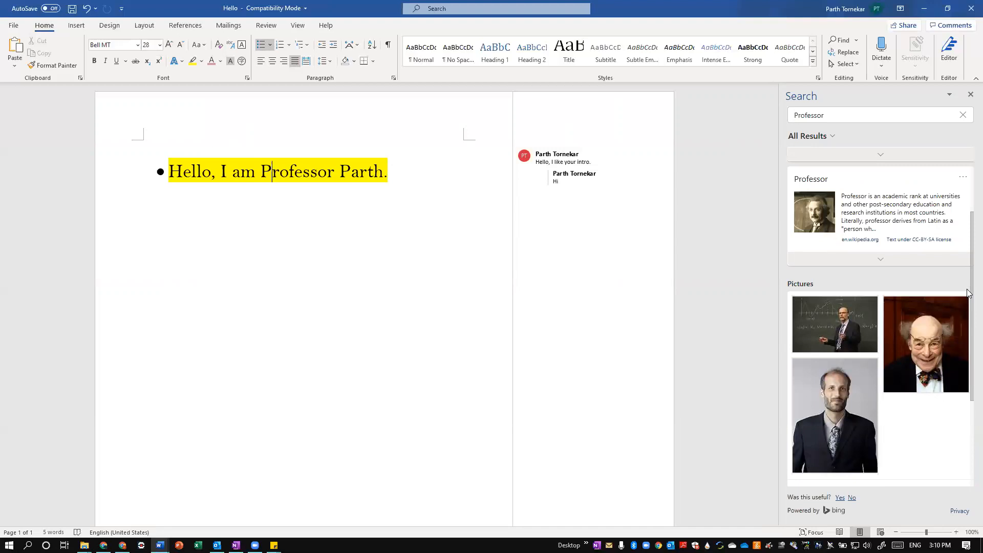
{"action": "scroll", "coordinate": [939, 332], "scroll_direction": "down", "scroll_amount": 3}
{"action": "scroll", "coordinate": [950, 365], "scroll_direction": "down", "scroll_amount": 3}
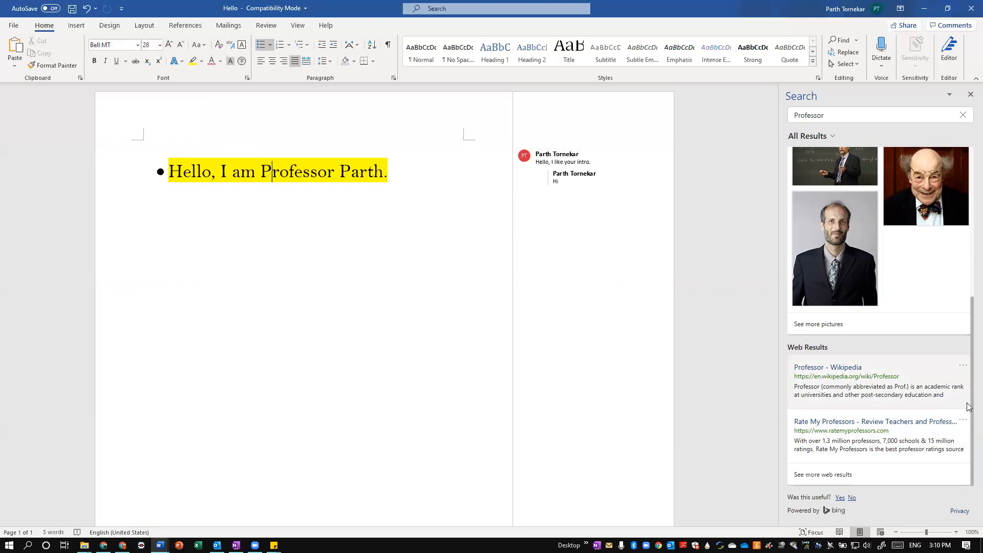
{"action": "scroll", "coordinate": [963, 251], "scroll_direction": "up", "scroll_amount": 6}
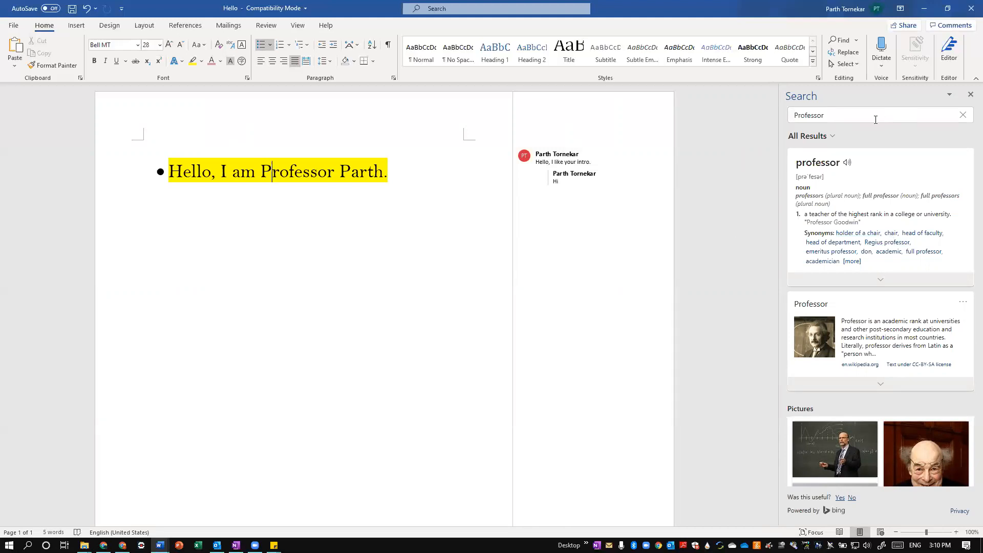
Search for Shanty in Smart Lookup instead, and close the search results
{"action": "key", "text": "ctrl+a"}
{"action": "key", "text": "BackSpace"}
{"action": "type", "text": "Shanty"}
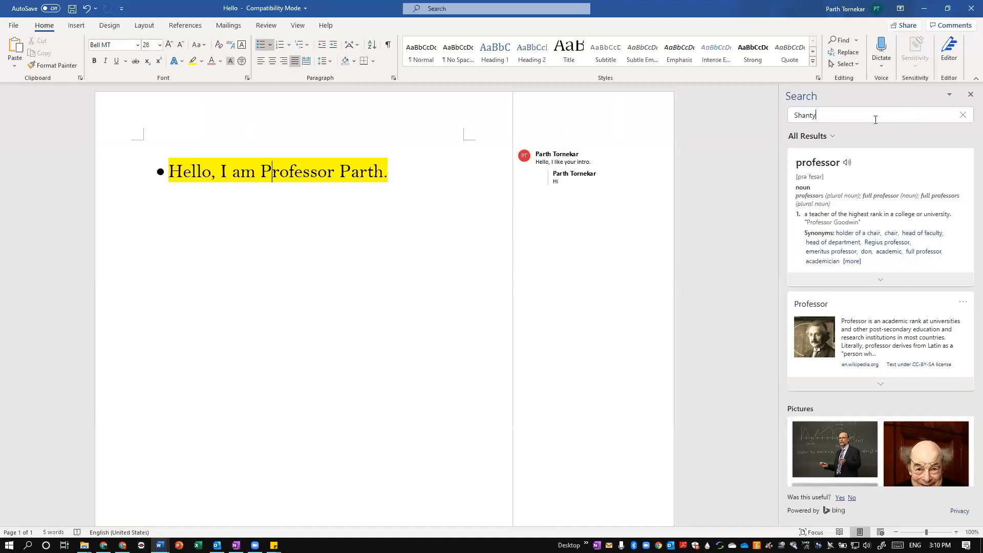
{"action": "key", "text": "Return"}
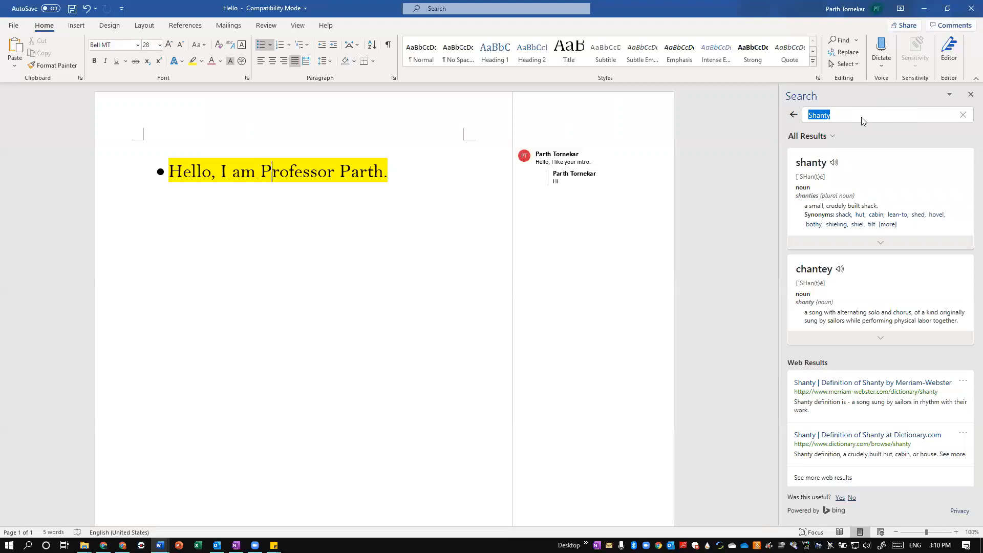
{"action": "left_click", "coordinate": [970, 94]}
Add a new line below the greeting and end the bulleted list there
{"action": "left_click", "coordinate": [507, 185]}
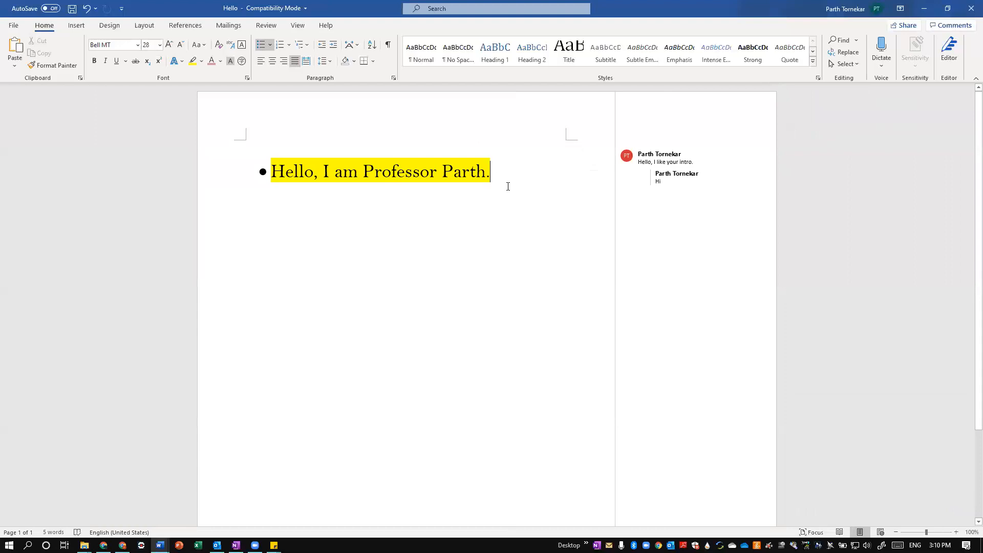
{"action": "key", "text": "Return"}
{"action": "key", "text": "Return"}
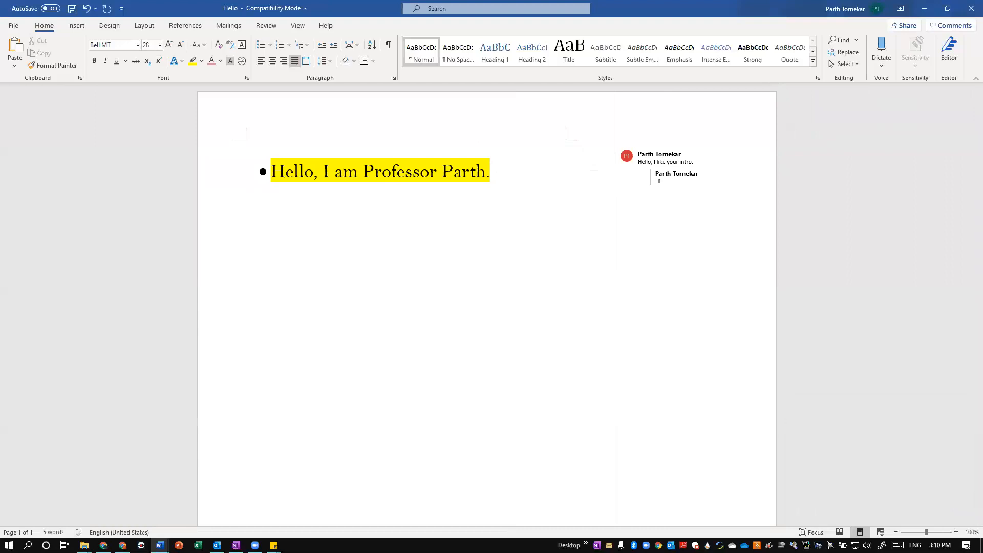
View the built-in cover page designs and the available picture sources without inserting anything
{"action": "left_click", "coordinate": [76, 25]}
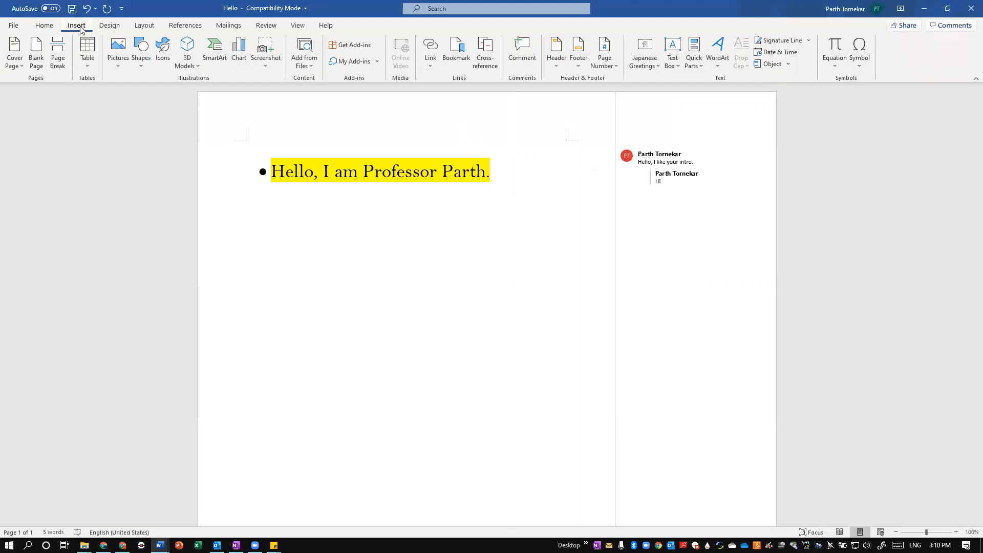
{"action": "left_click", "coordinate": [45, 22]}
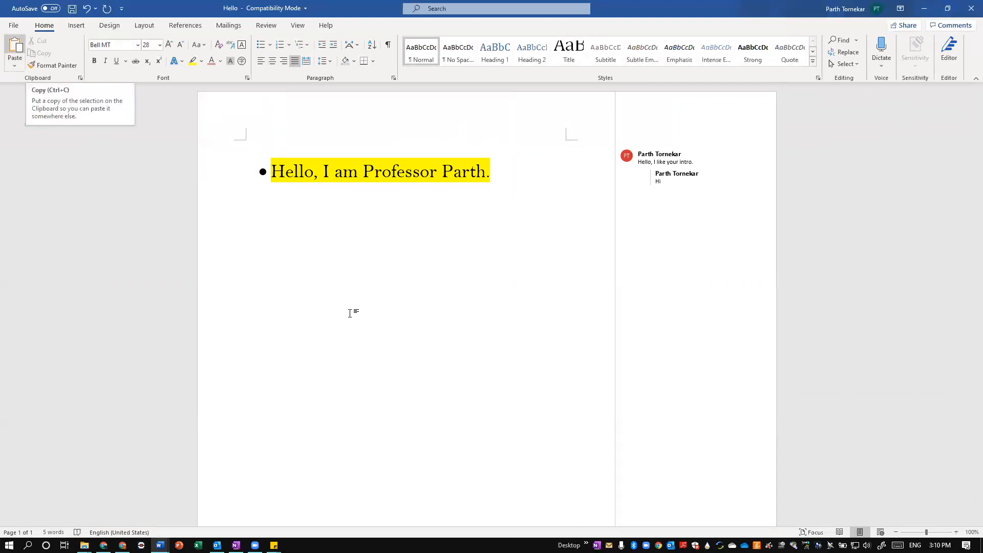
{"action": "left_click", "coordinate": [83, 28]}
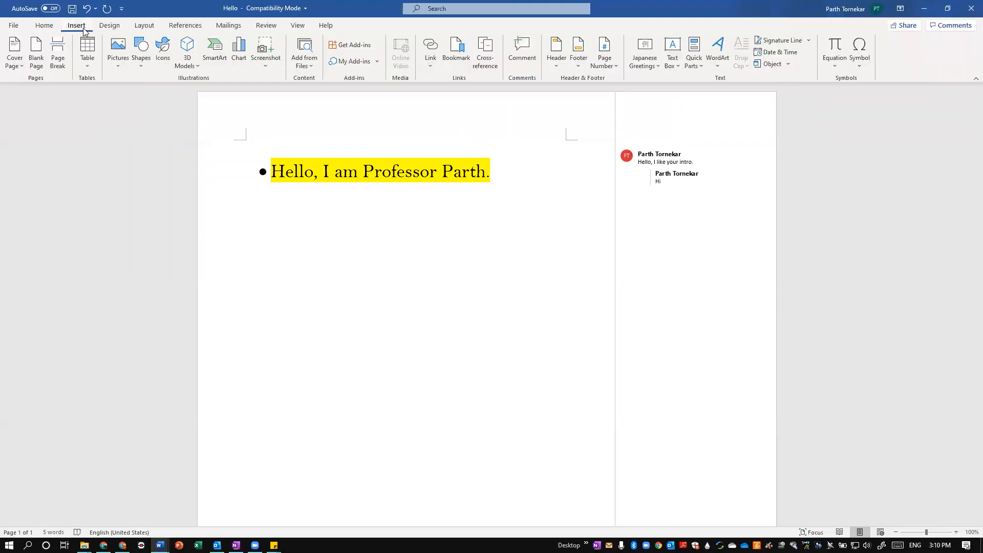
{"action": "left_click", "coordinate": [14, 57]}
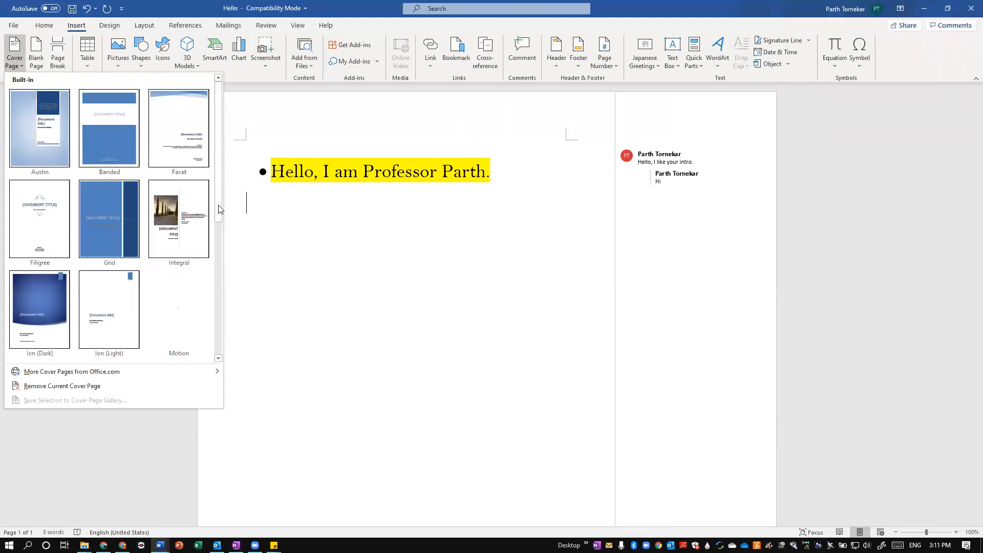
{"action": "left_click_drag", "start_coordinate": [218, 218], "coordinate": [217, 182]}
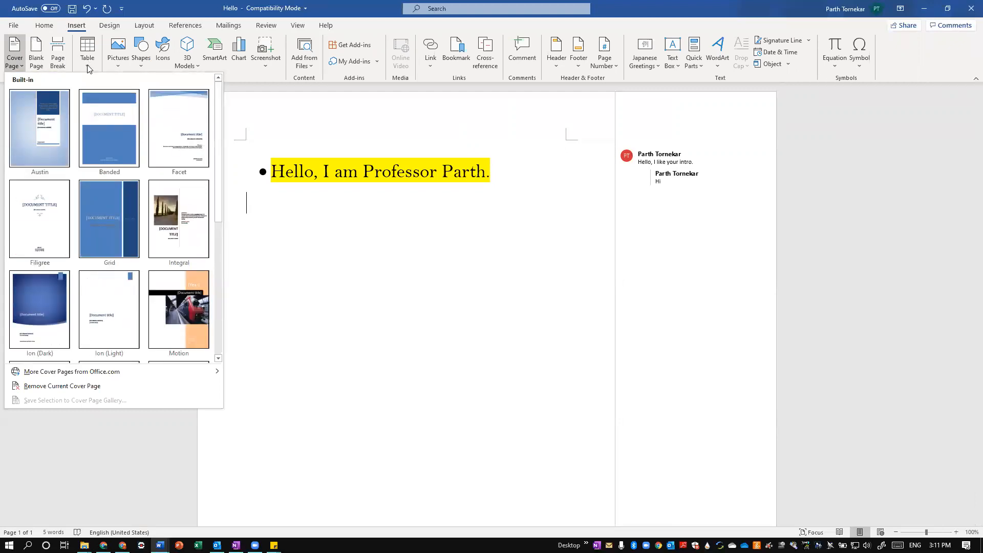
{"action": "left_click", "coordinate": [118, 60]}
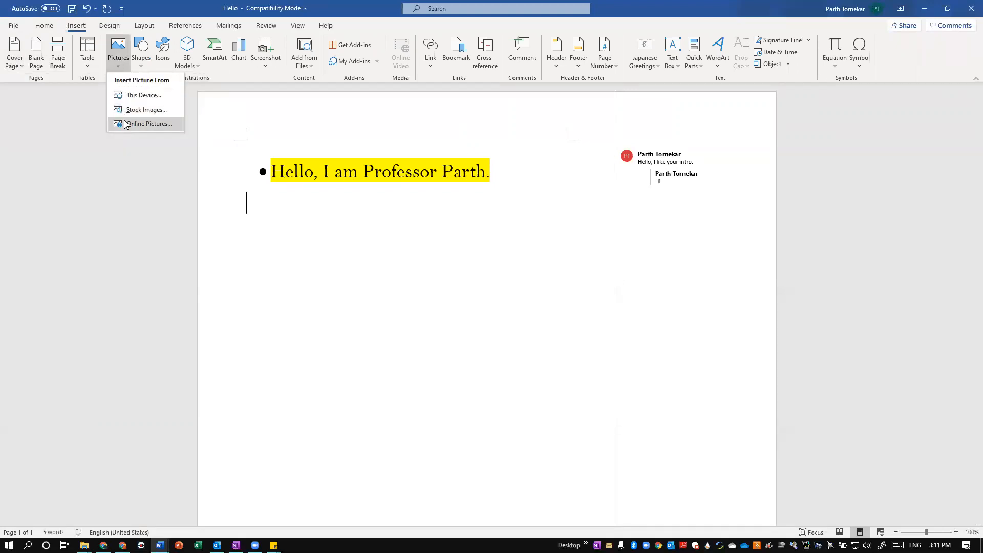
Insert a 5x5 table on the empty line below the greeting
{"action": "left_click", "coordinate": [86, 66]}
{"action": "left_click", "coordinate": [86, 66]}
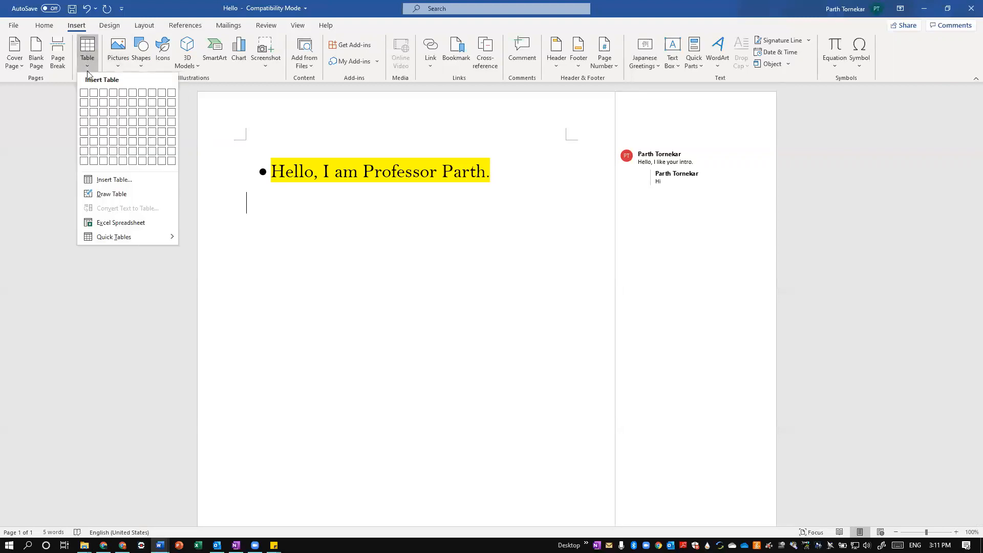
{"action": "left_click", "coordinate": [127, 138]}
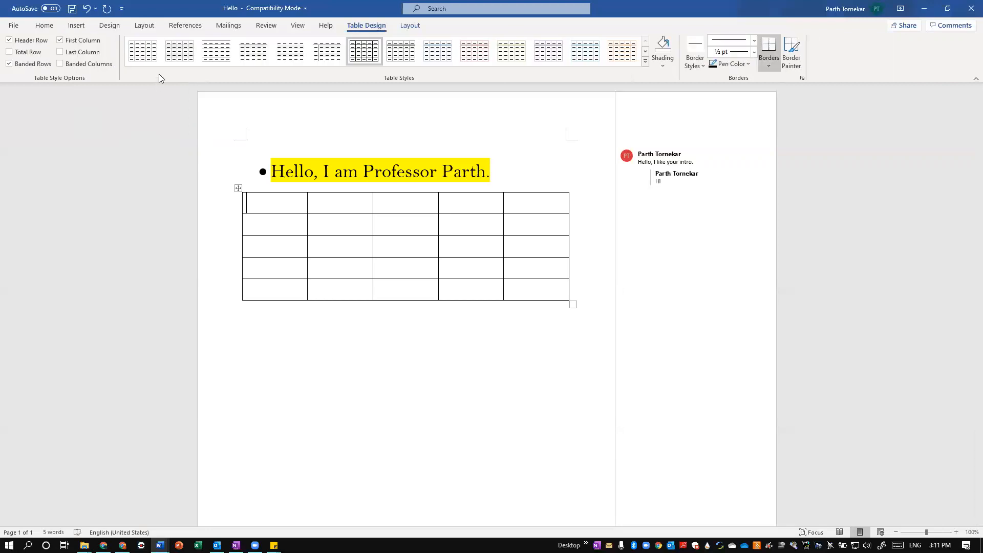
Apply a light blue grid style to the table and add a dark bottom border to its first cell
{"action": "left_click", "coordinate": [191, 59]}
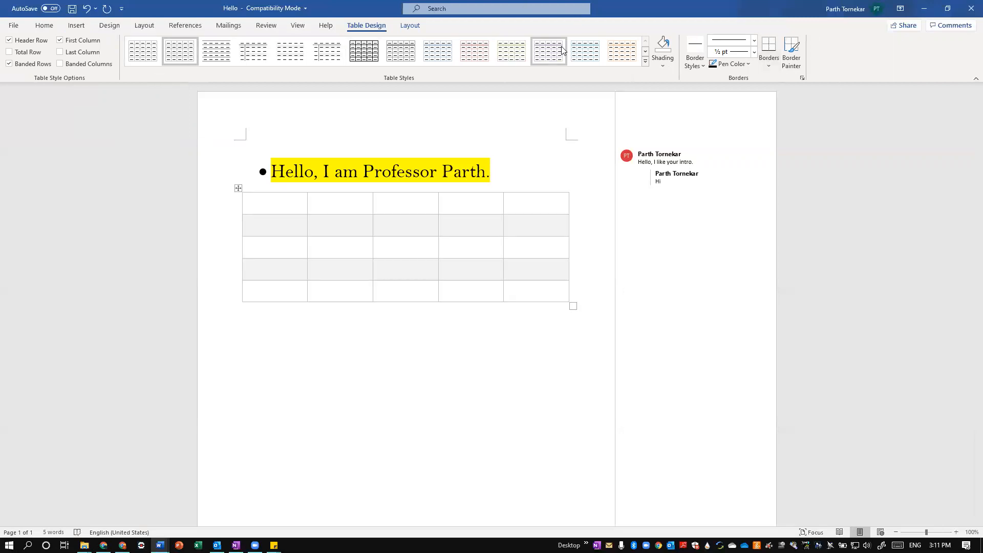
{"action": "left_click", "coordinate": [581, 54]}
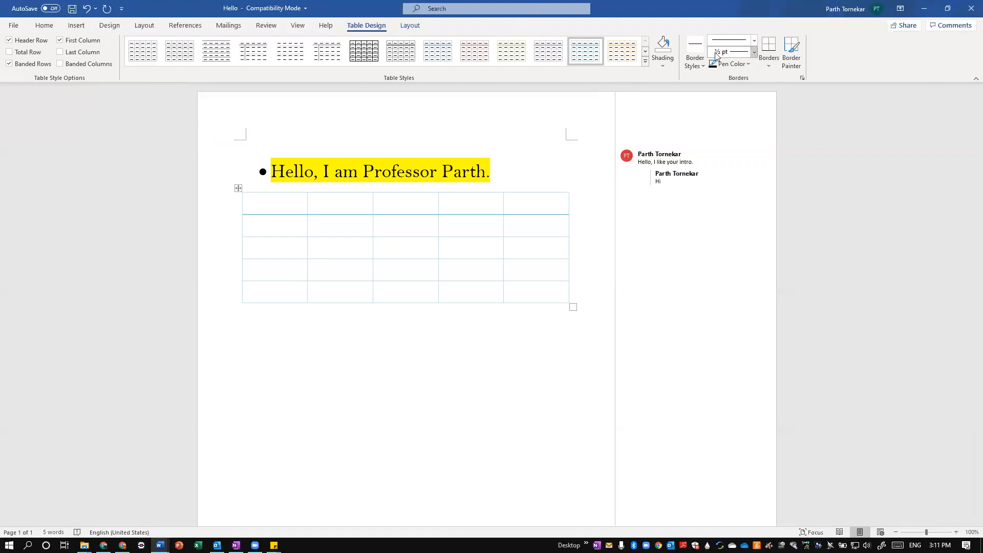
{"action": "left_click", "coordinate": [761, 51]}
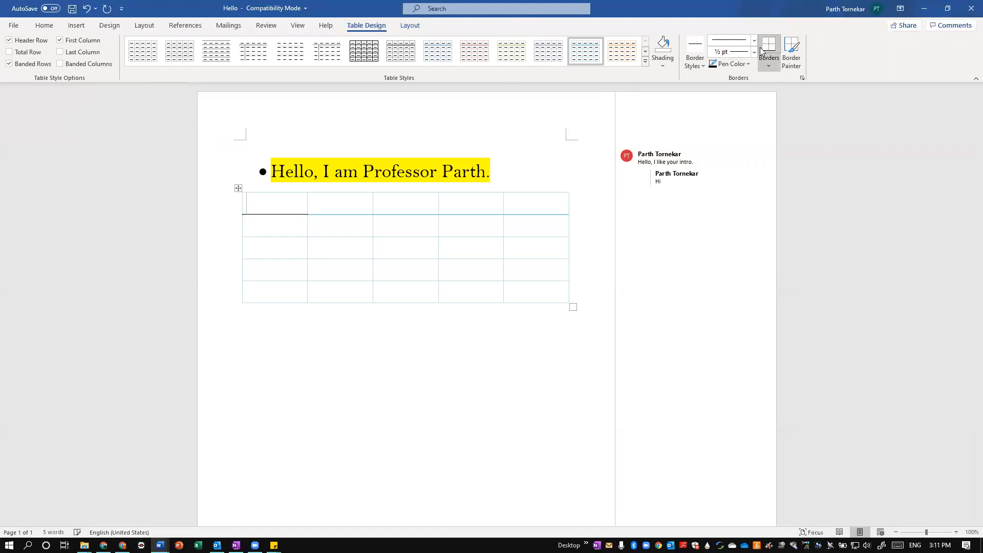
{"action": "left_click", "coordinate": [792, 53]}
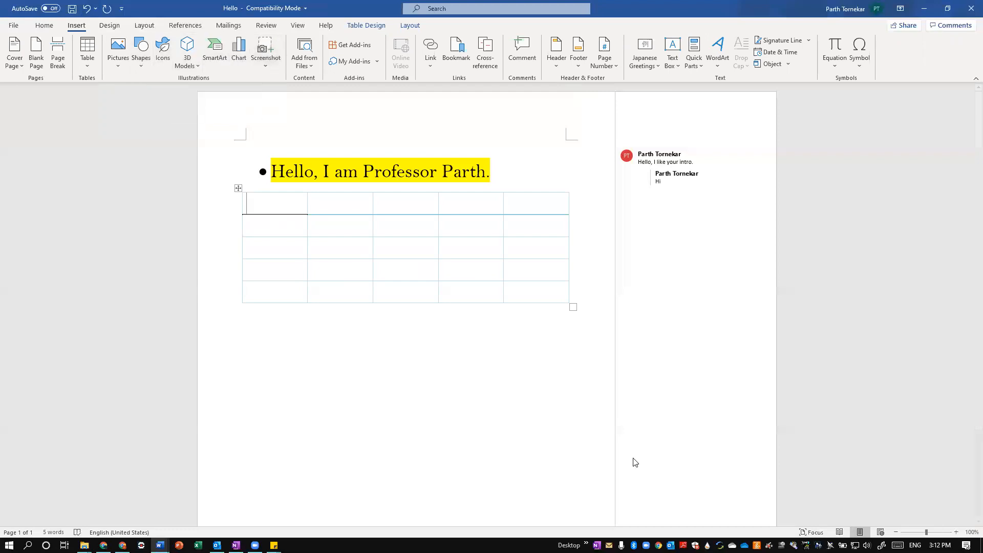
View the recent items offered for inserting a link without choosing one
{"action": "left_click", "coordinate": [430, 63]}
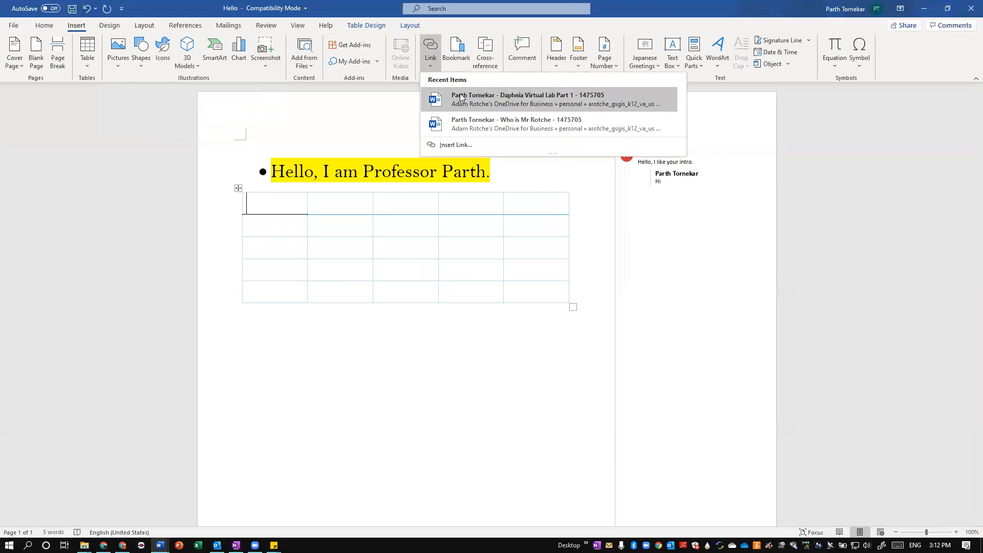
{"action": "left_click", "coordinate": [324, 136]}
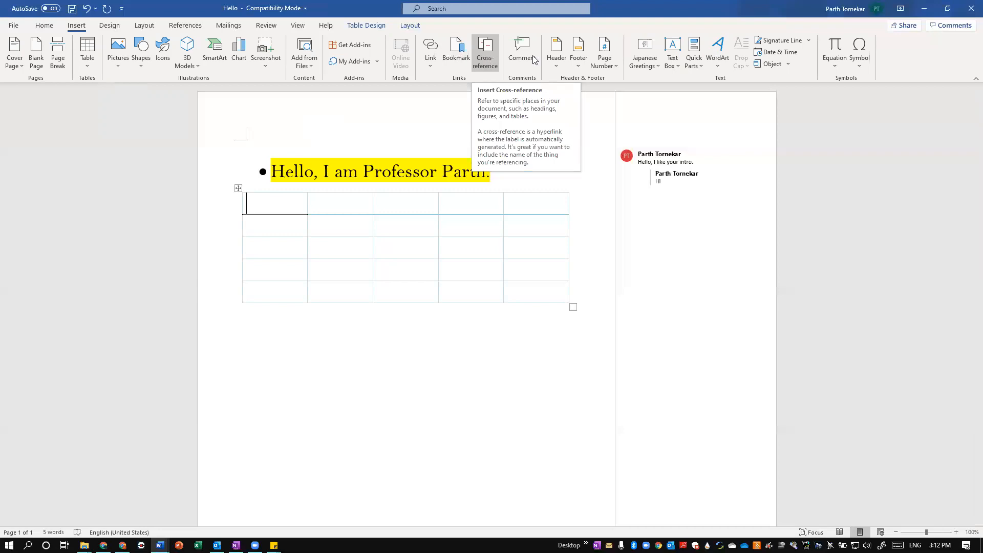
Insert a Blank header and fill it with the author's first name in possessive form followed by Essay
{"action": "left_click", "coordinate": [554, 57]}
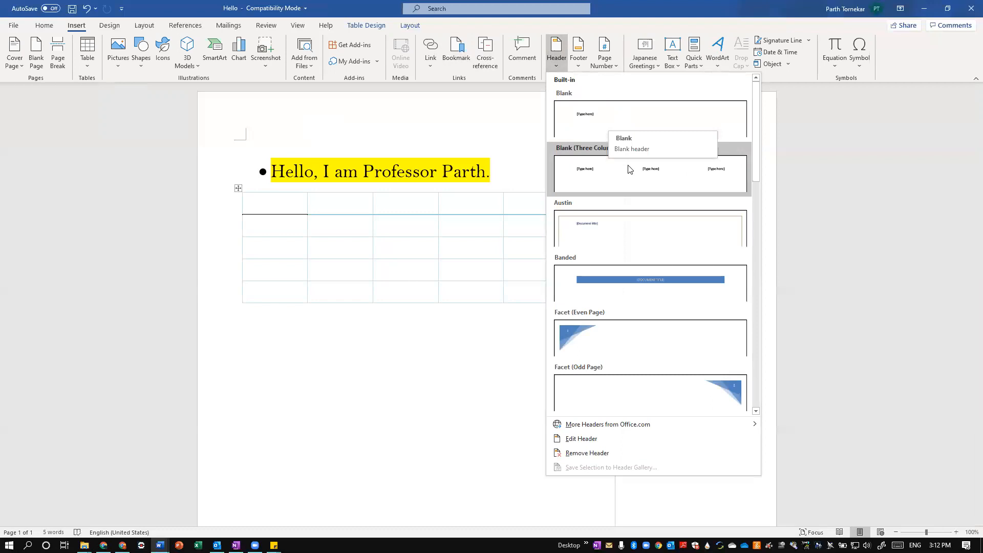
{"action": "left_click", "coordinate": [612, 112]}
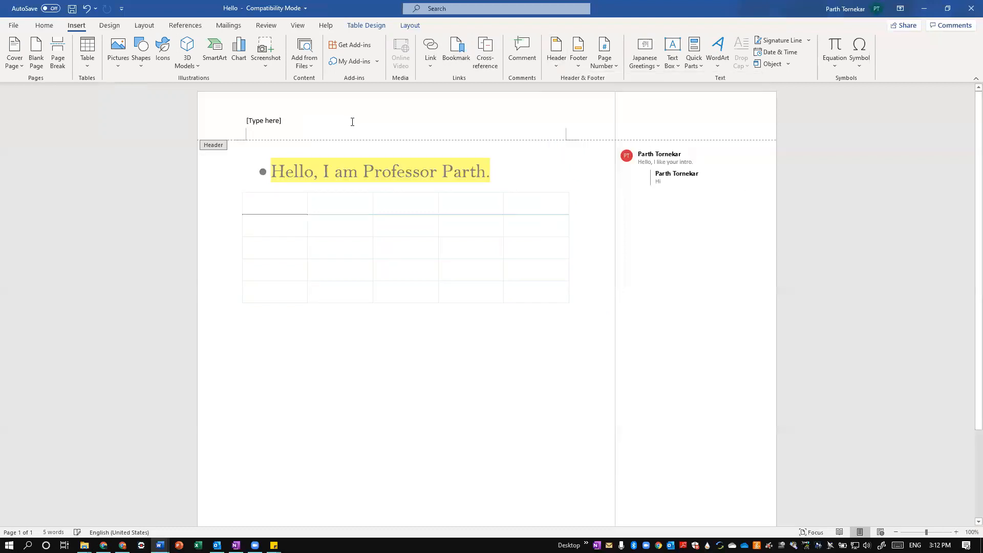
{"action": "type", "text": "P"}
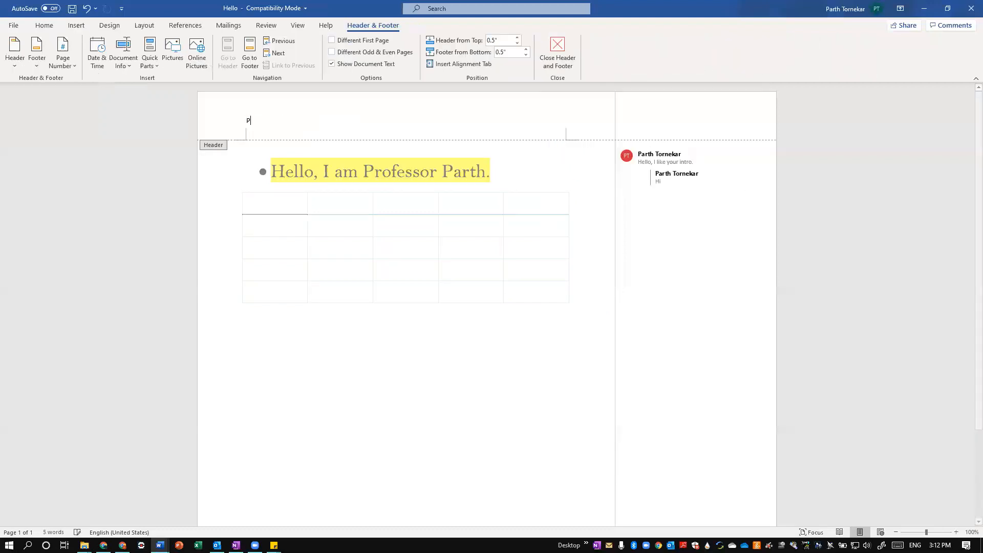
{"action": "type", "text": "arth's Essay"}
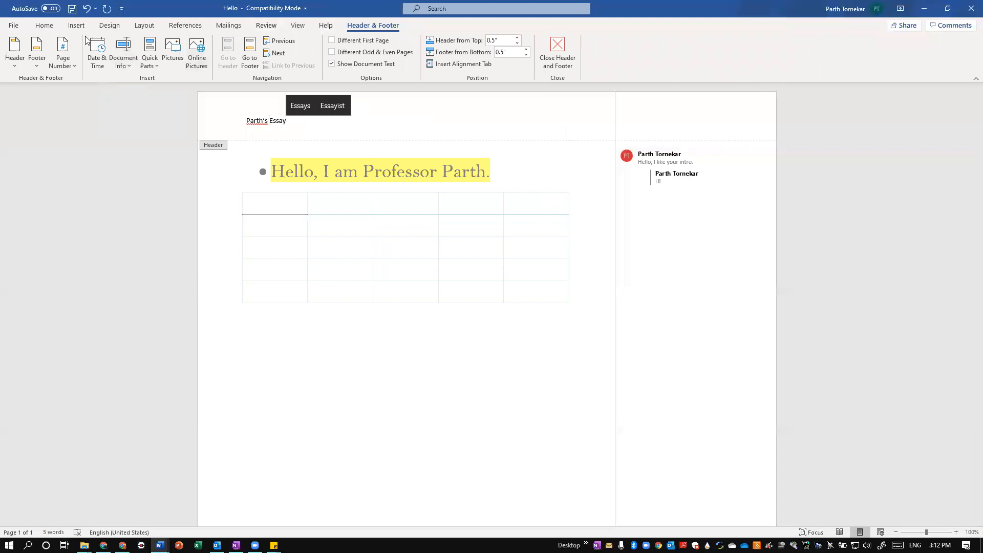
View the built-in footer designs and the page number placement options without inserting any
{"action": "left_click", "coordinate": [38, 60]}
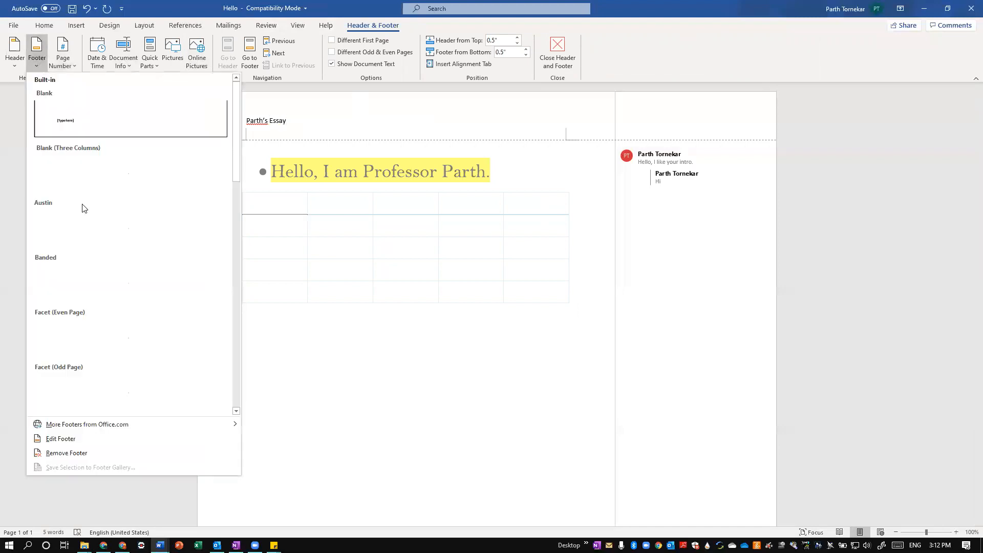
{"action": "left_click", "coordinate": [64, 62]}
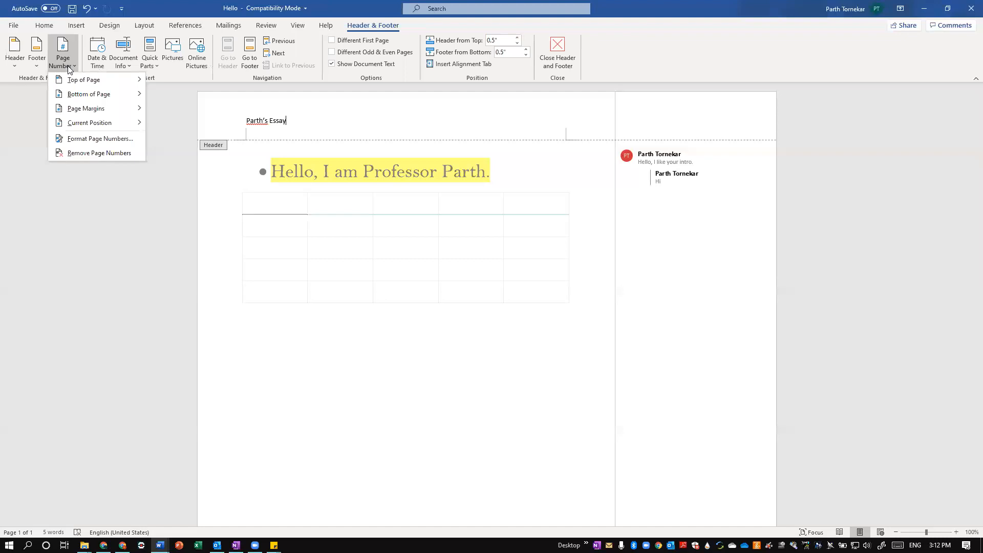
{"action": "mouse_move", "coordinate": [87, 108]}
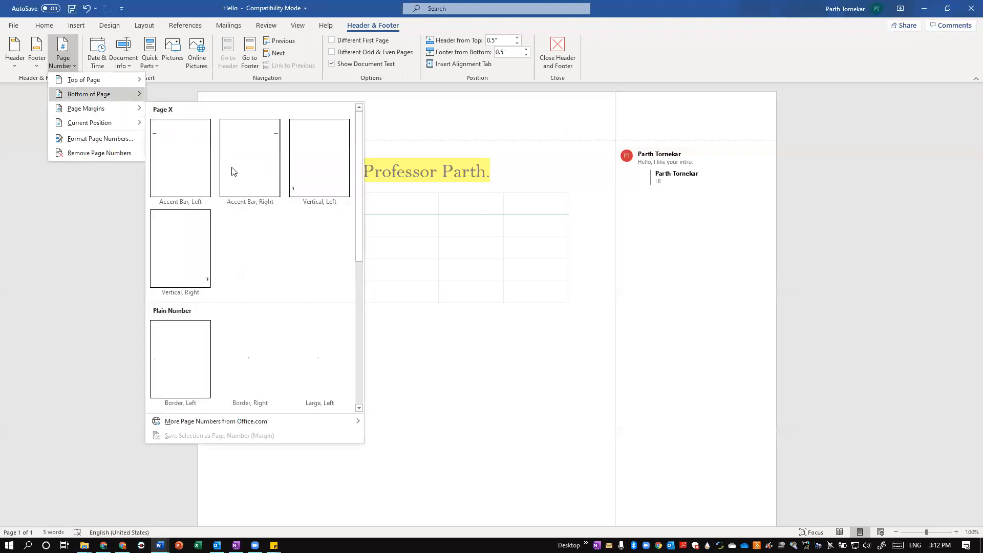
{"action": "left_click", "coordinate": [68, 318]}
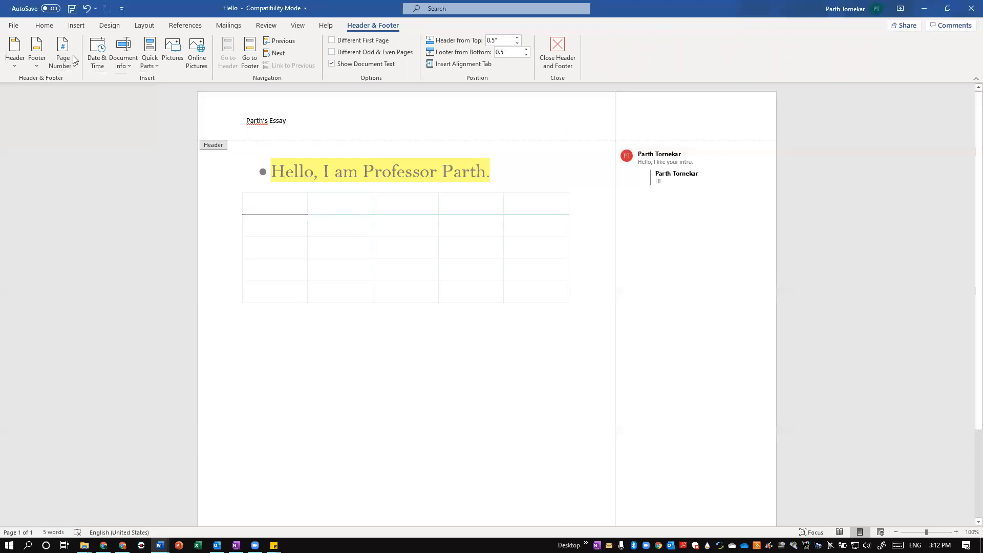
Insert the current date after the essay title in the header, using the 9/12/2020 format
{"action": "left_click", "coordinate": [105, 48]}
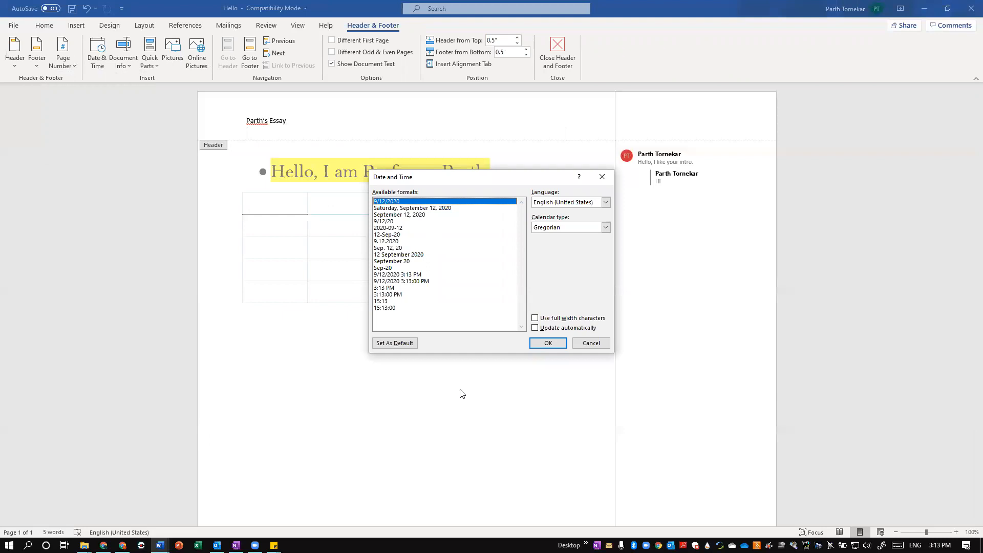
{"action": "left_click", "coordinate": [547, 338]}
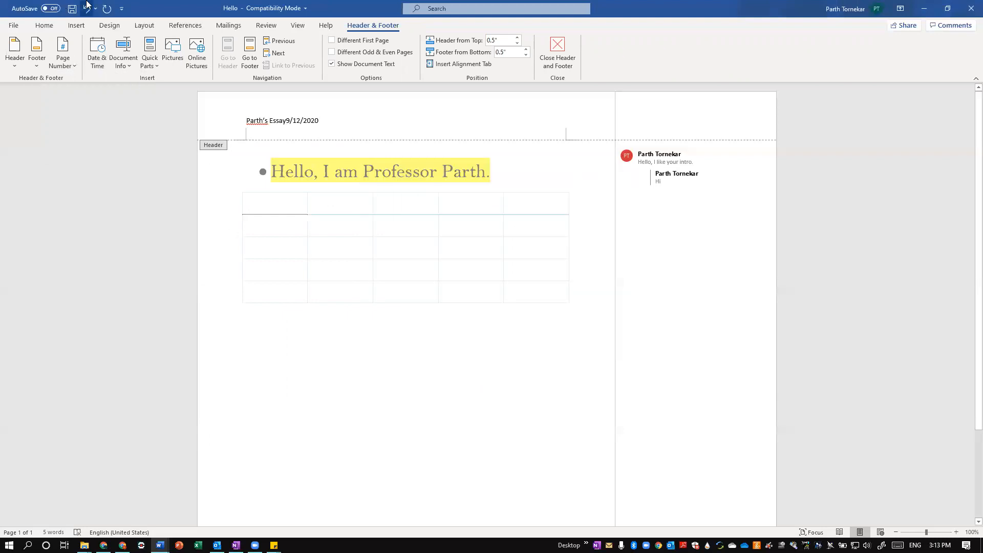
Try the Distinctive style set and the one following it on the document, and undo both changes
{"action": "left_click", "coordinate": [75, 25]}
{"action": "left_click", "coordinate": [106, 27]}
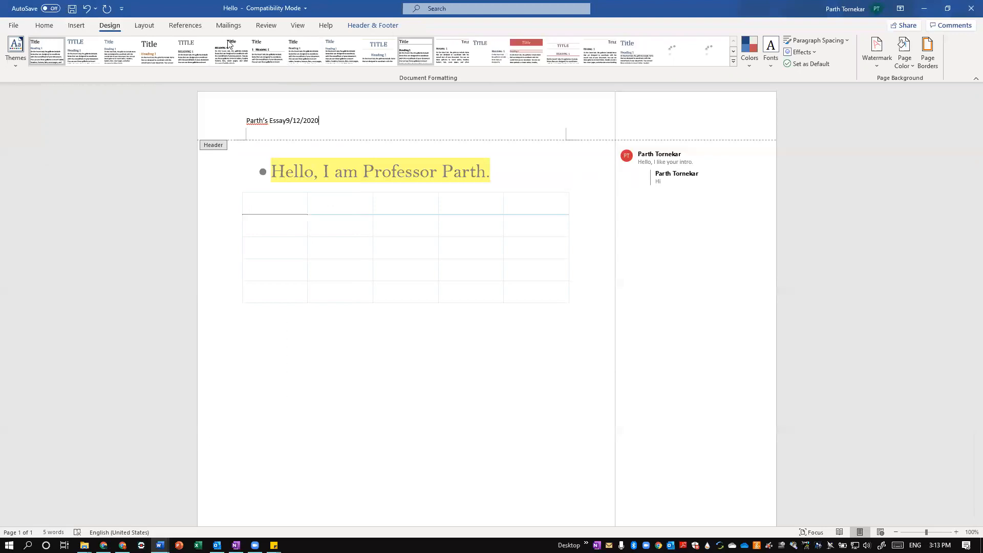
{"action": "left_click", "coordinate": [462, 54]}
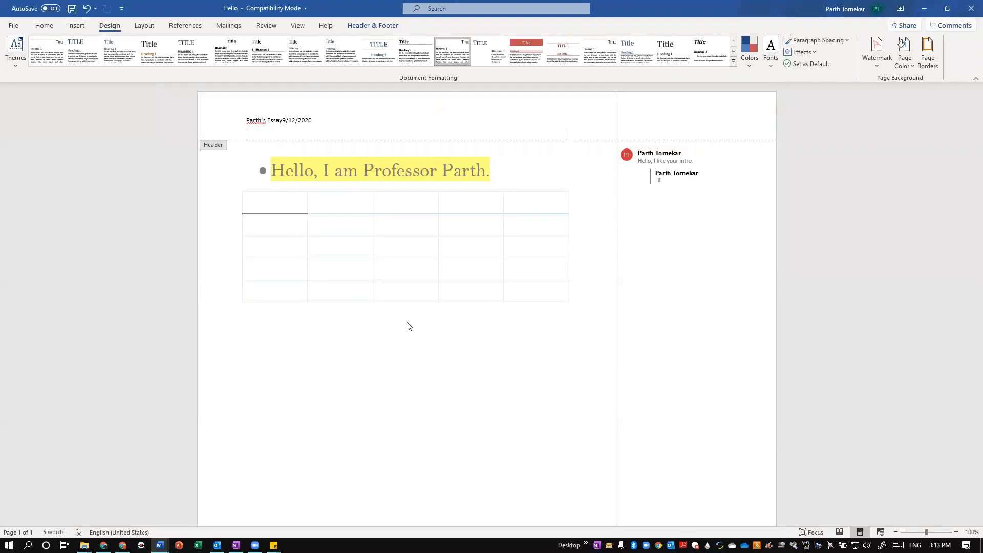
{"action": "double_click", "coordinate": [362, 326]}
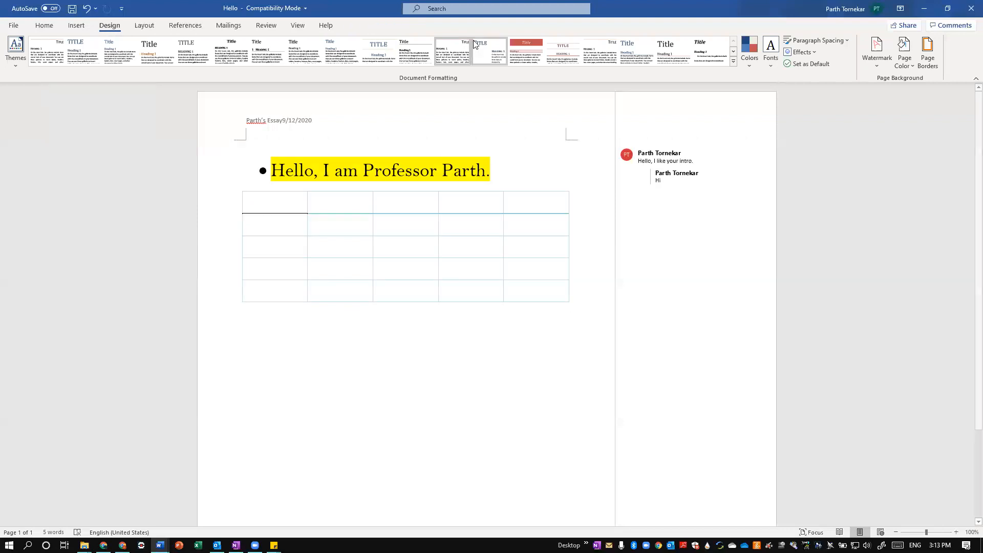
{"action": "left_click", "coordinate": [490, 54]}
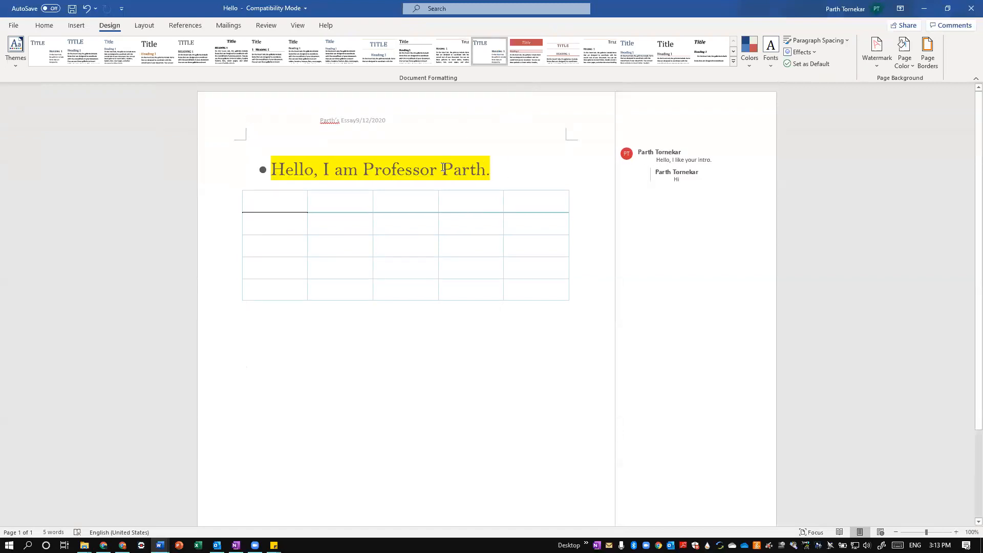
{"action": "mouse_move", "coordinate": [443, 167]}
{"action": "key", "text": "ctrl+z"}
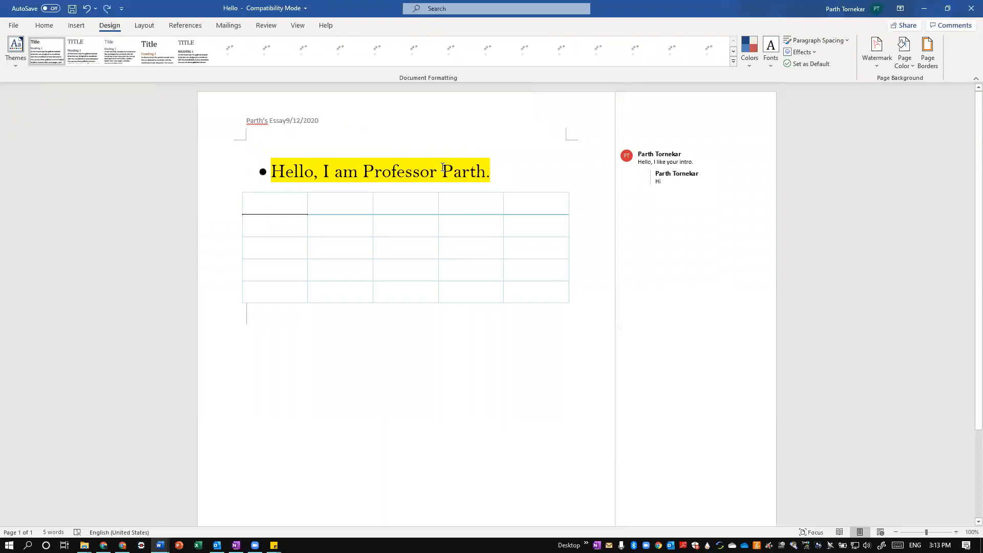
Open the custom margin settings and confirm 1" margins on all sides with portrait orientation for the whole document
{"action": "left_click", "coordinate": [146, 27]}
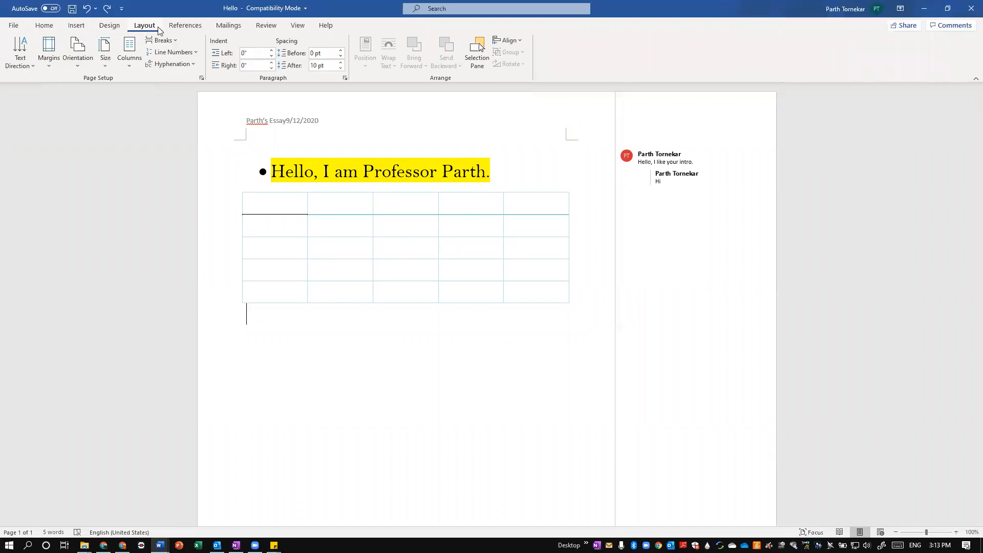
{"action": "left_click", "coordinate": [54, 59]}
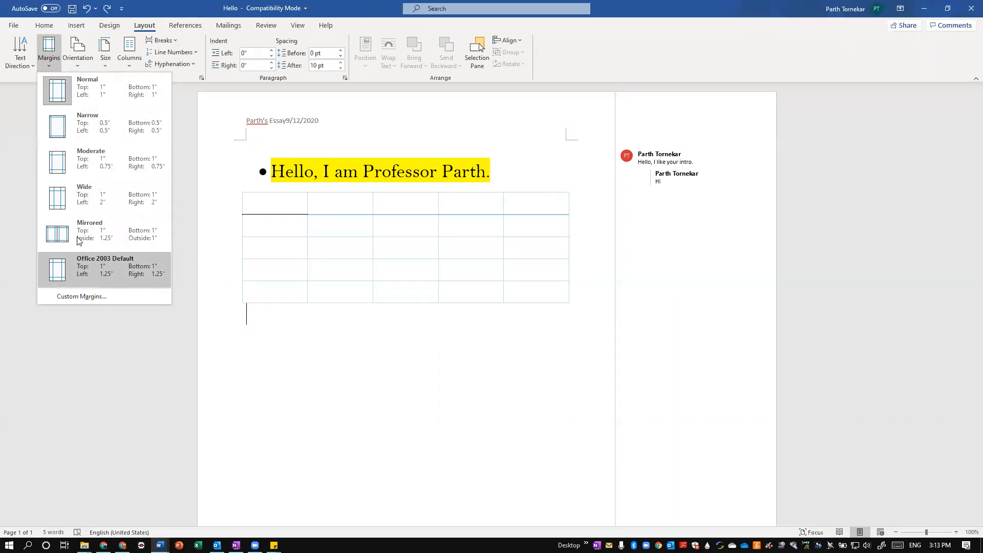
{"action": "left_click", "coordinate": [94, 296]}
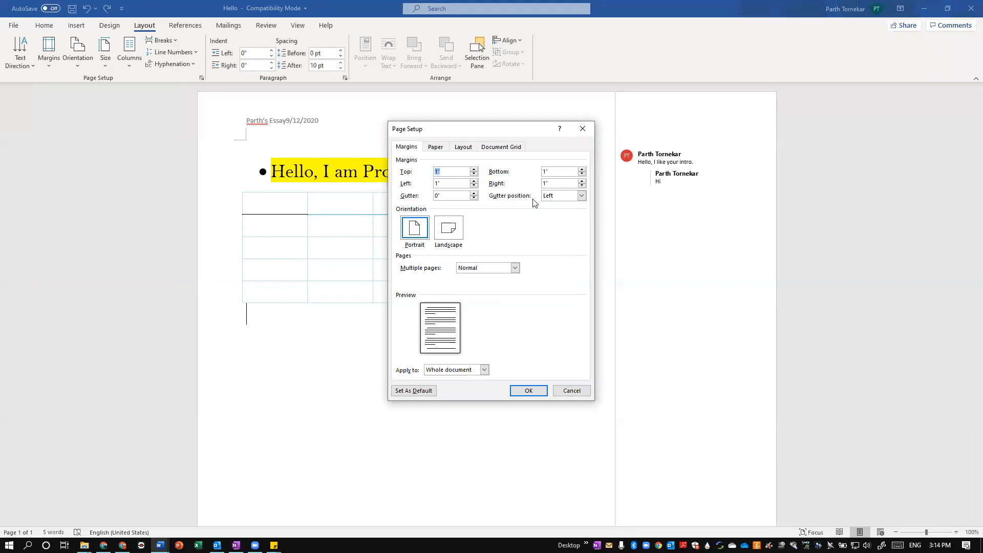
{"action": "left_click", "coordinate": [528, 392]}
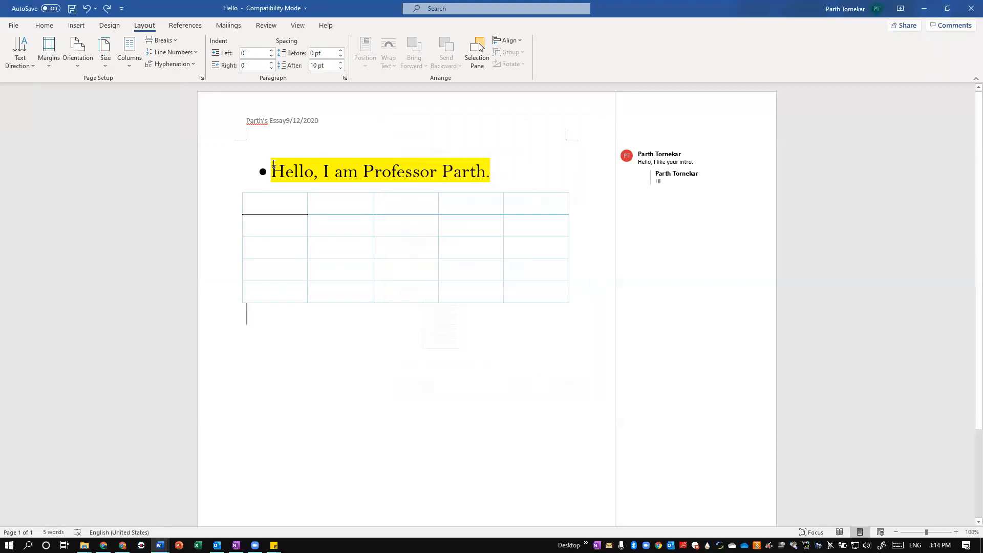
View the built-in table of contents designs and the available citation styles without choosing any
{"action": "left_click", "coordinate": [189, 26]}
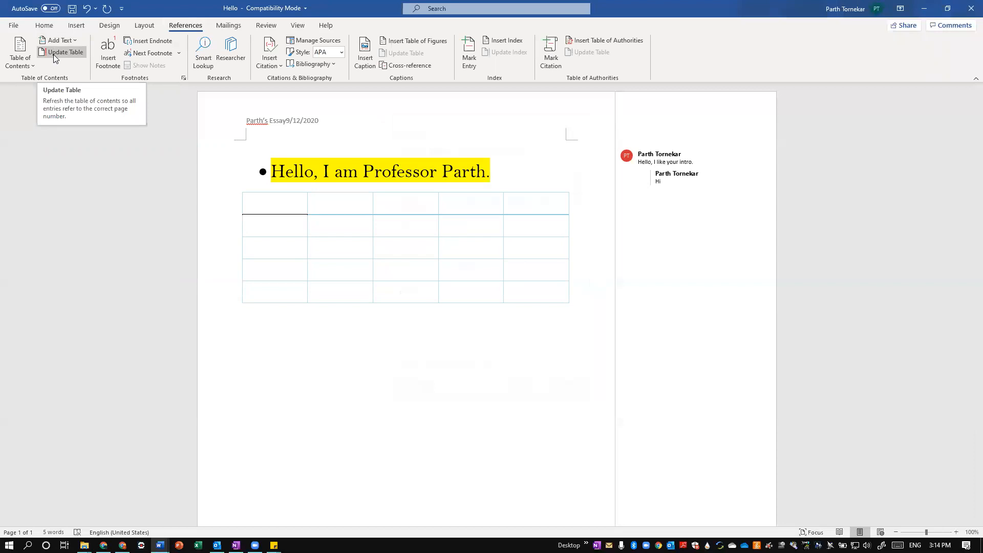
{"action": "left_click", "coordinate": [19, 60]}
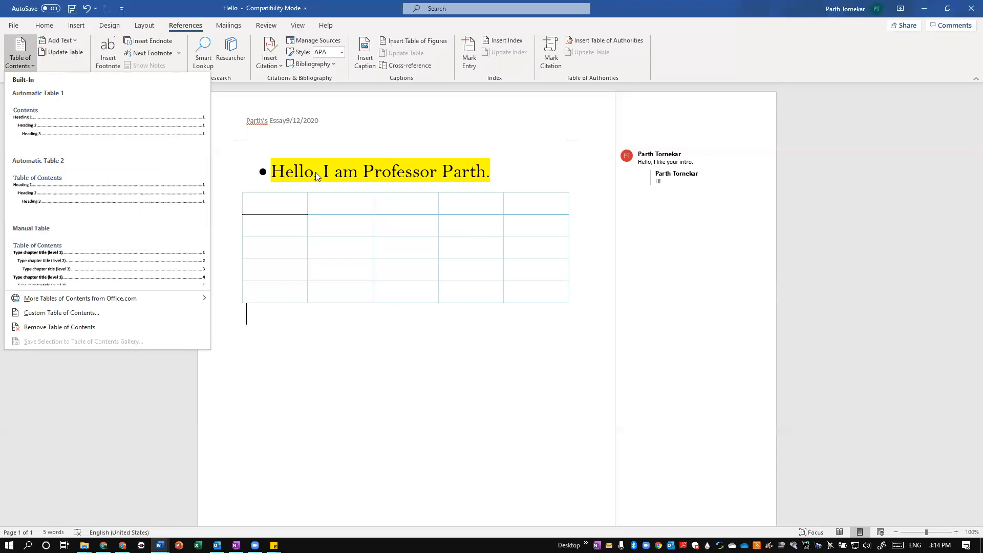
{"action": "left_click", "coordinate": [379, 398]}
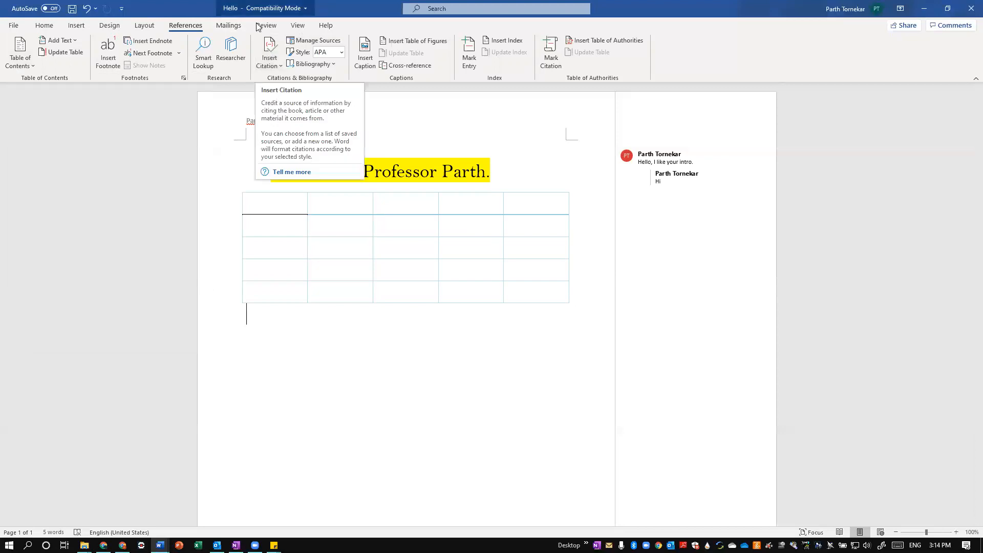
{"action": "left_click", "coordinate": [338, 50]}
{"action": "key", "text": "BackSpace"}
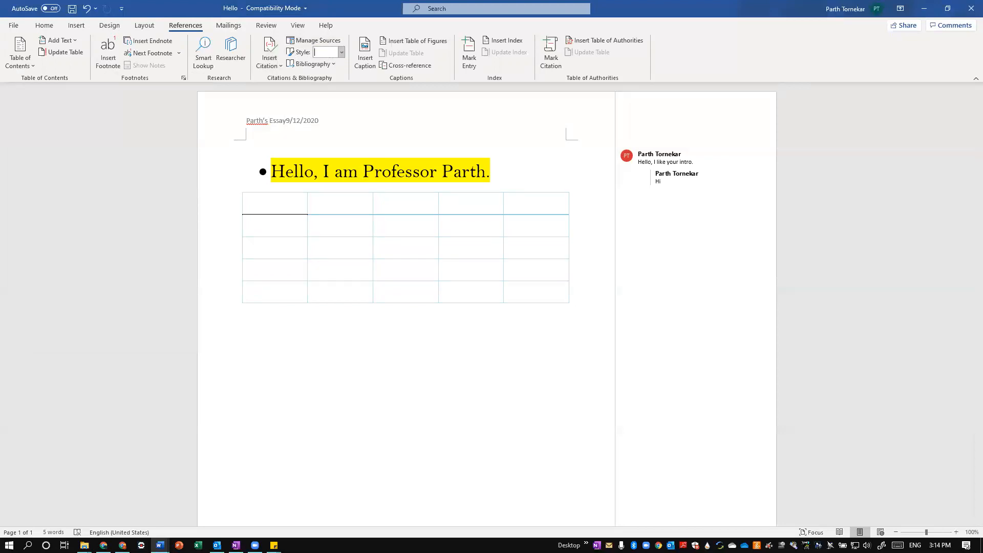
{"action": "left_click", "coordinate": [344, 50]}
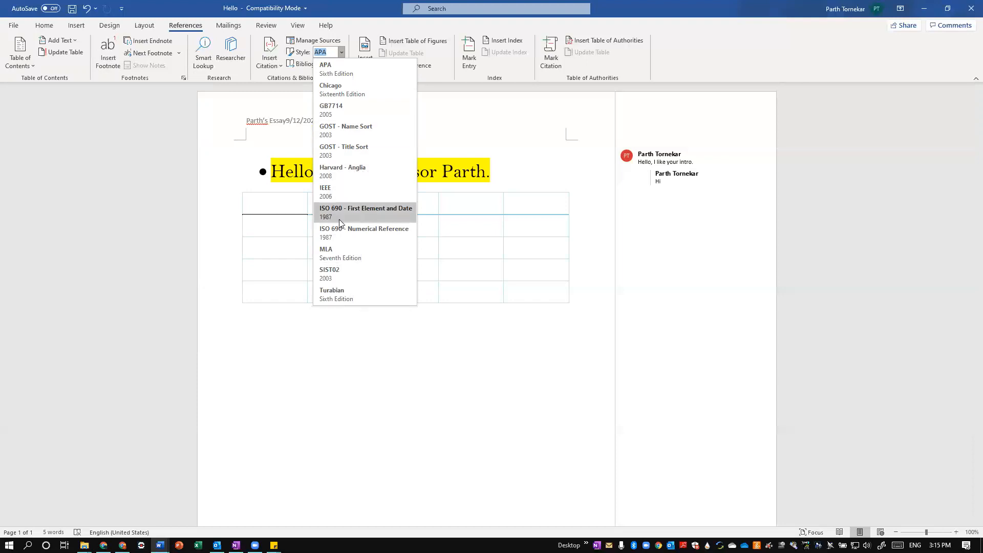
{"action": "left_click", "coordinate": [280, 301]}
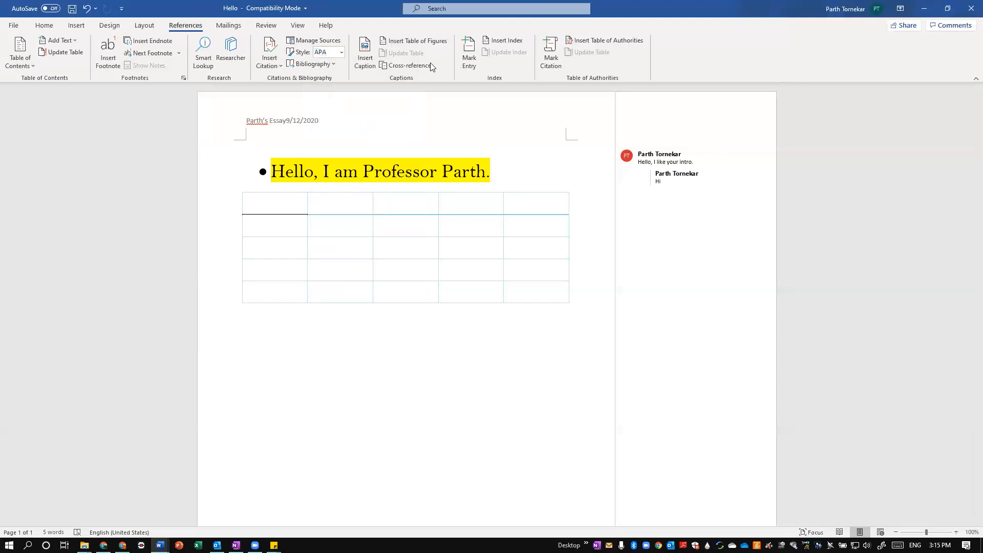
Look over the mail merge and proofing tools, open the Thesaurus, and view the synonyms for "I" in the greeting without replacing it
{"action": "left_click", "coordinate": [238, 29]}
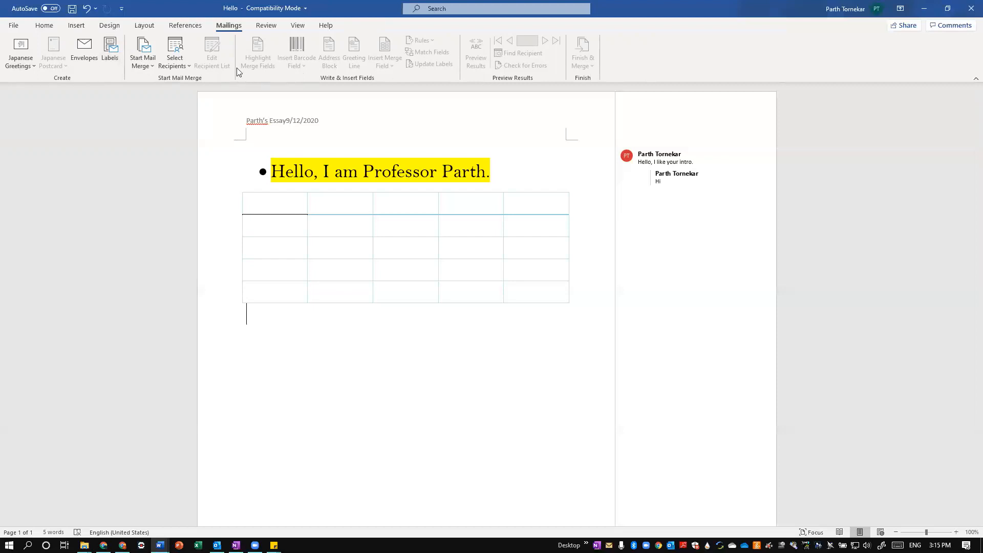
{"action": "left_click", "coordinate": [266, 26]}
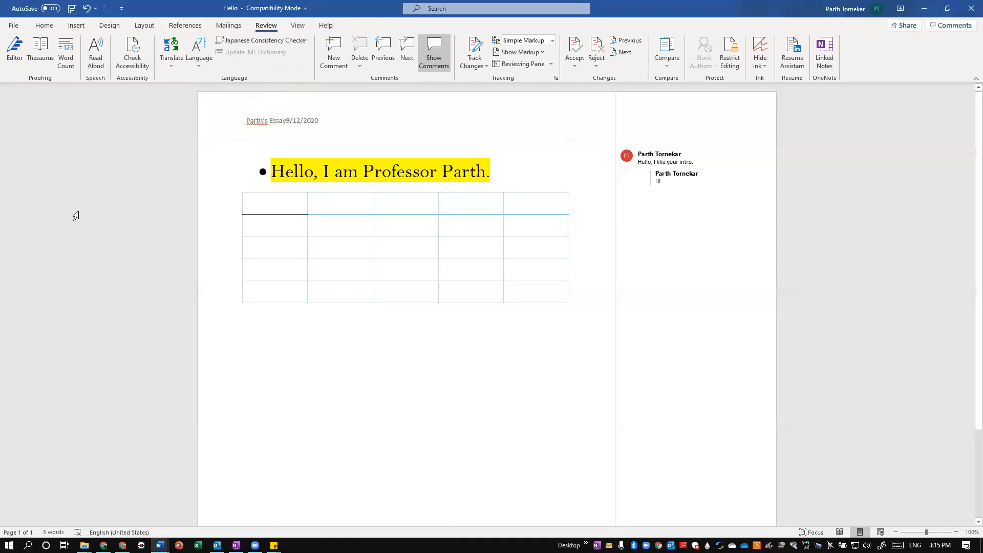
{"action": "left_click", "coordinate": [41, 53]}
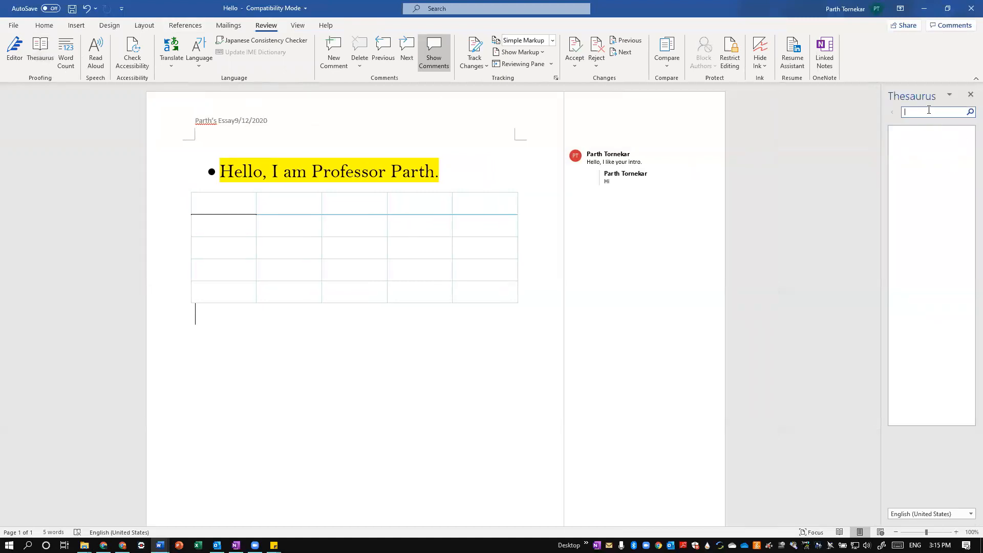
{"action": "right_click", "coordinate": [349, 316]}
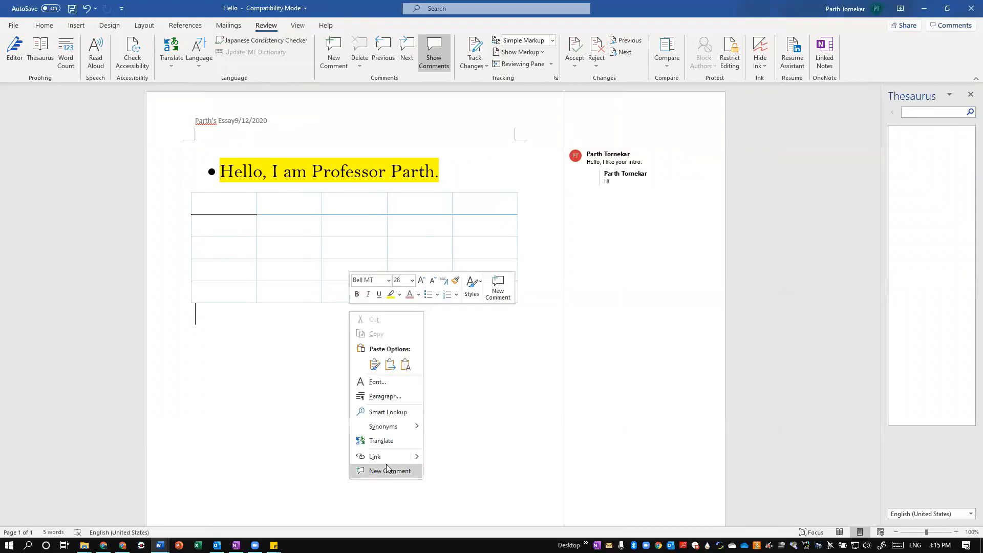
{"action": "left_click", "coordinate": [326, 368]}
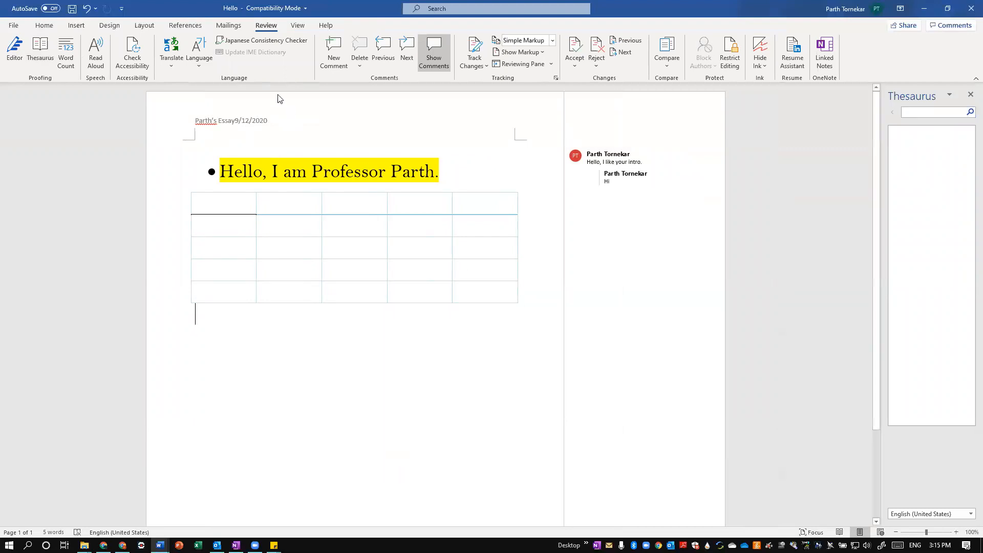
{"action": "right_click", "coordinate": [280, 173]}
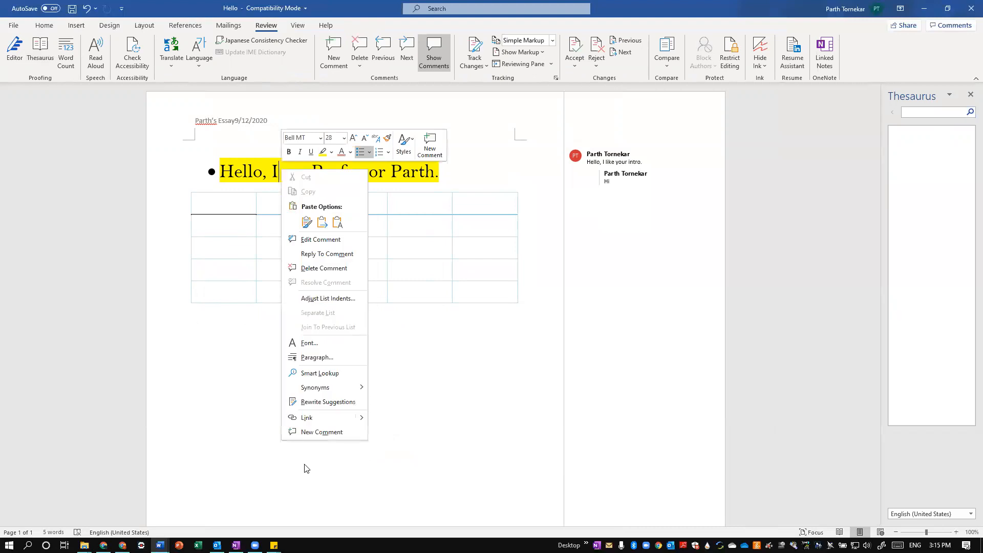
{"action": "mouse_move", "coordinate": [322, 393]}
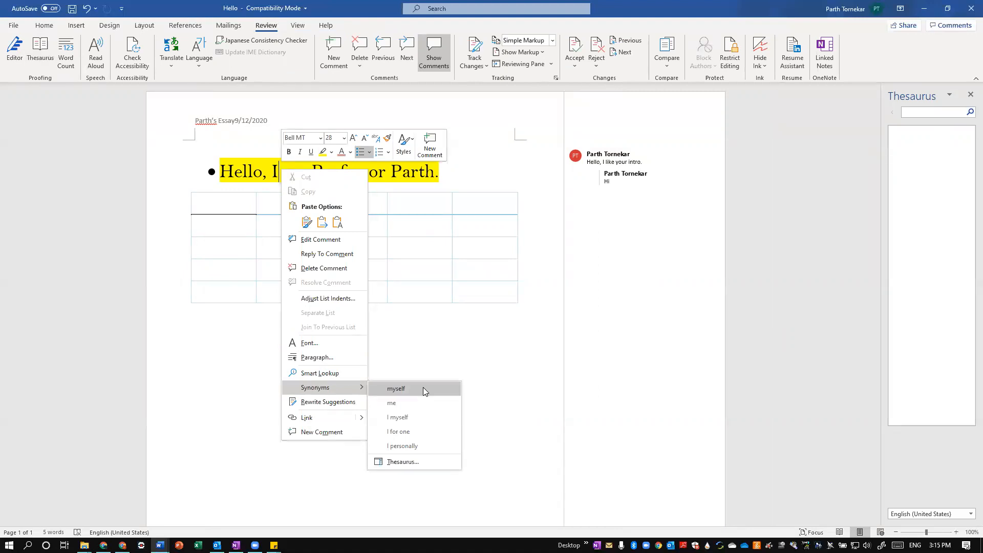
{"action": "left_click", "coordinate": [545, 440]}
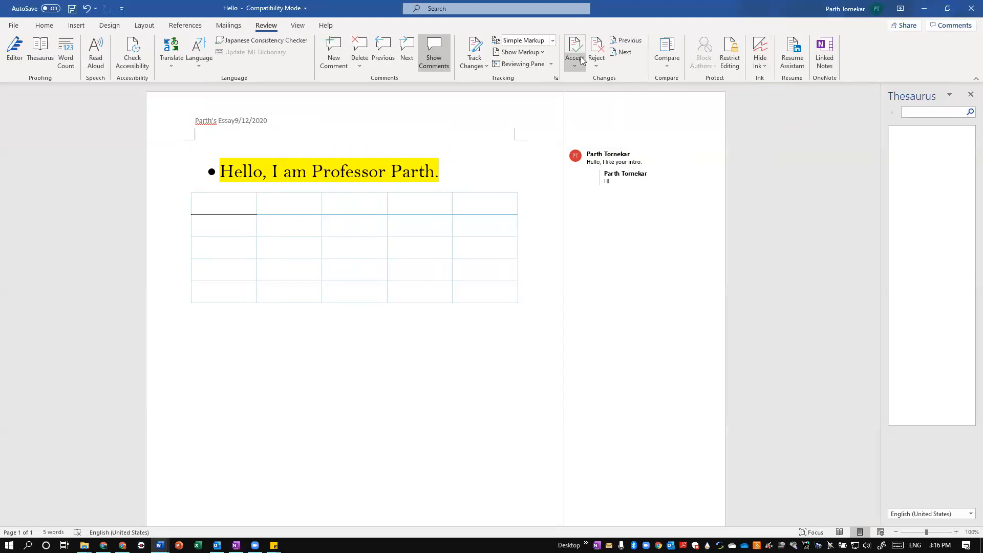
View the document in Focus mode and in Immersive Reader, returning to the normal page layout after each
{"action": "left_click", "coordinate": [301, 27]}
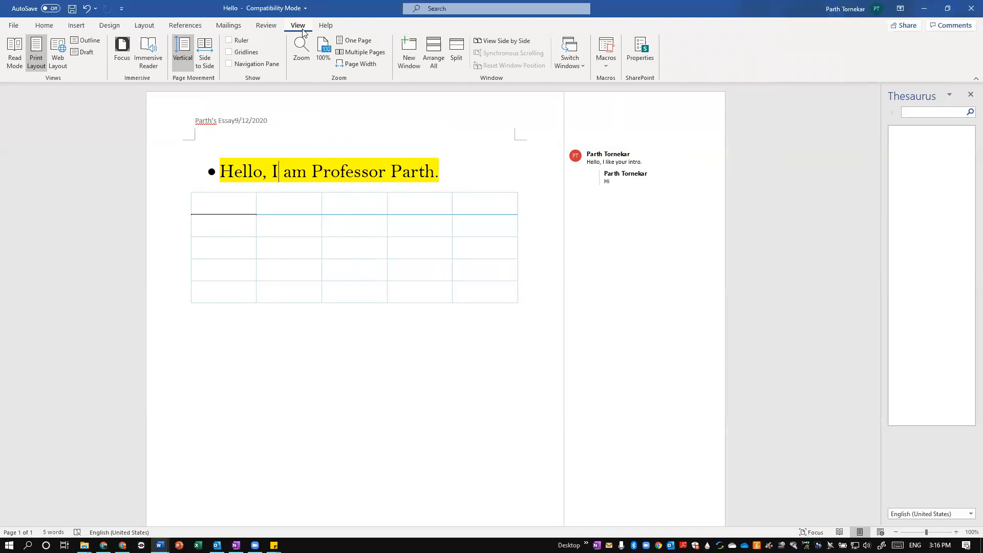
{"action": "left_click", "coordinate": [123, 58]}
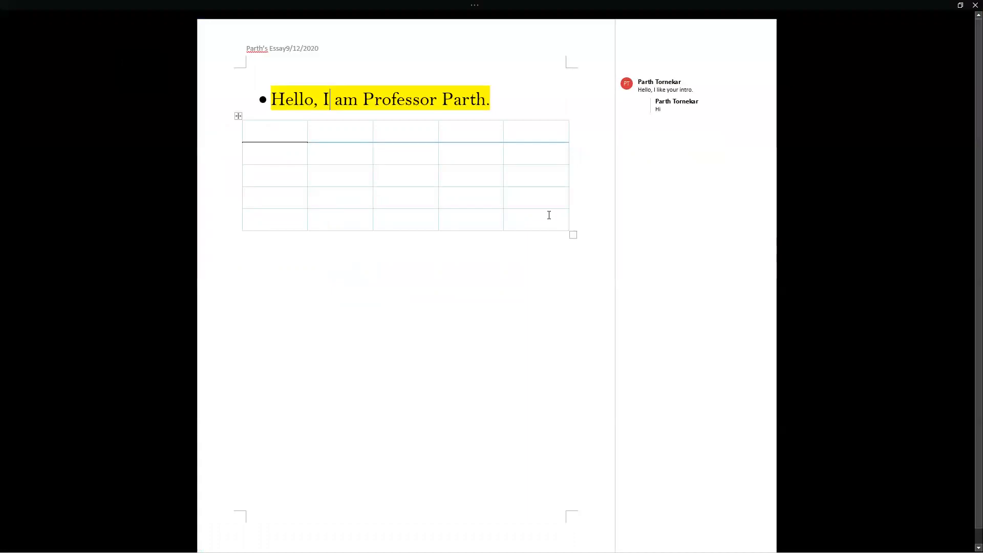
{"action": "key", "text": "Escape"}
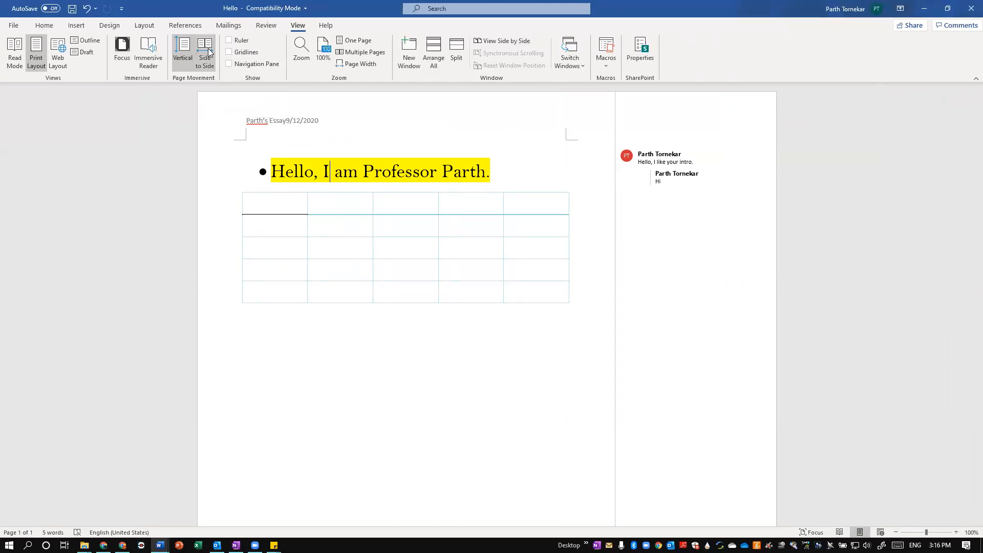
{"action": "left_click", "coordinate": [153, 46]}
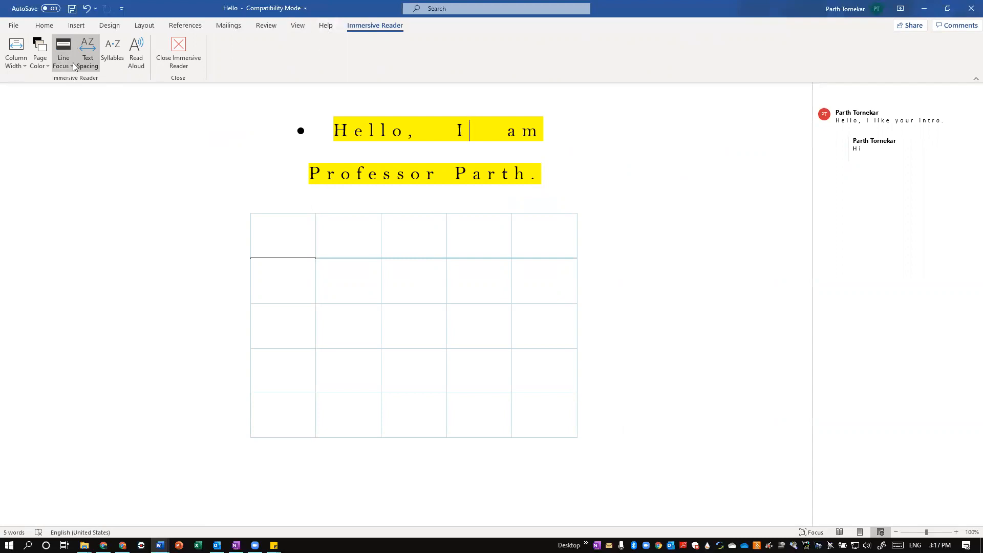
{"action": "left_click", "coordinate": [177, 69]}
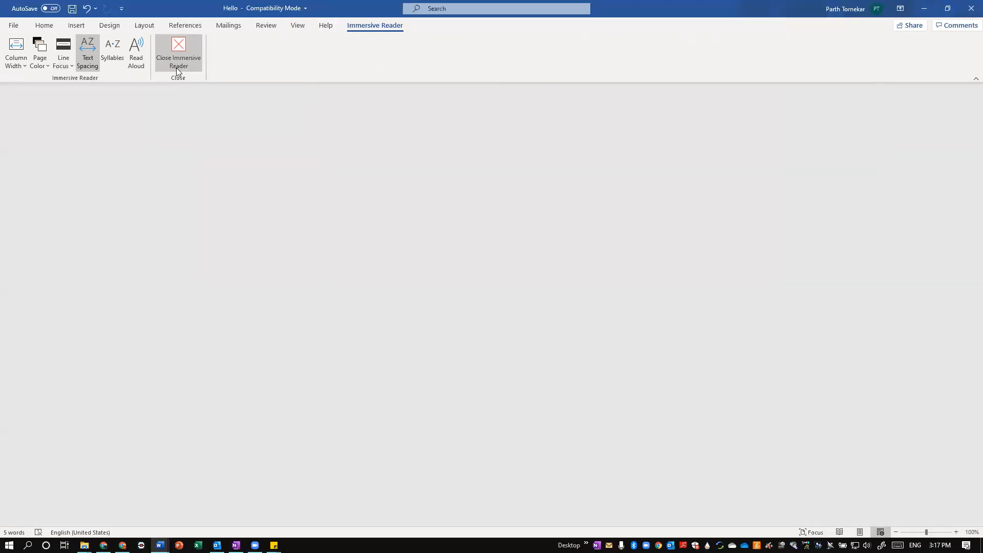
Show the gridlines on the page and hide them again
{"action": "left_click", "coordinate": [296, 26]}
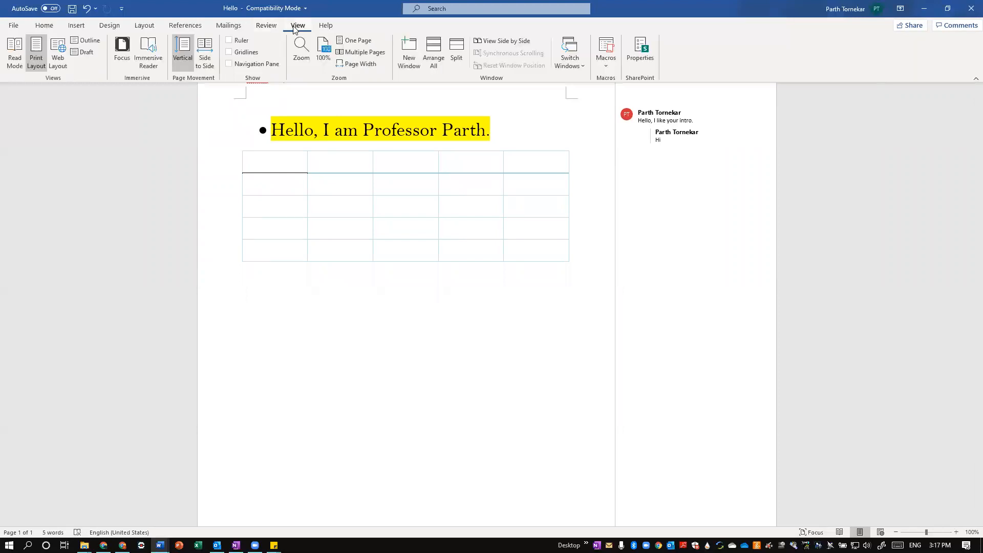
{"action": "left_click", "coordinate": [229, 52]}
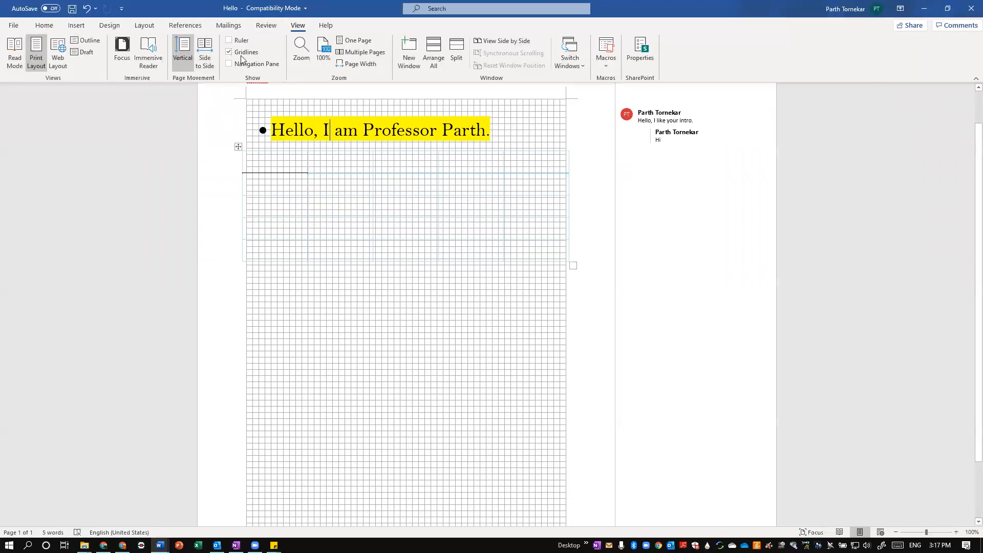
{"action": "left_click", "coordinate": [231, 49]}
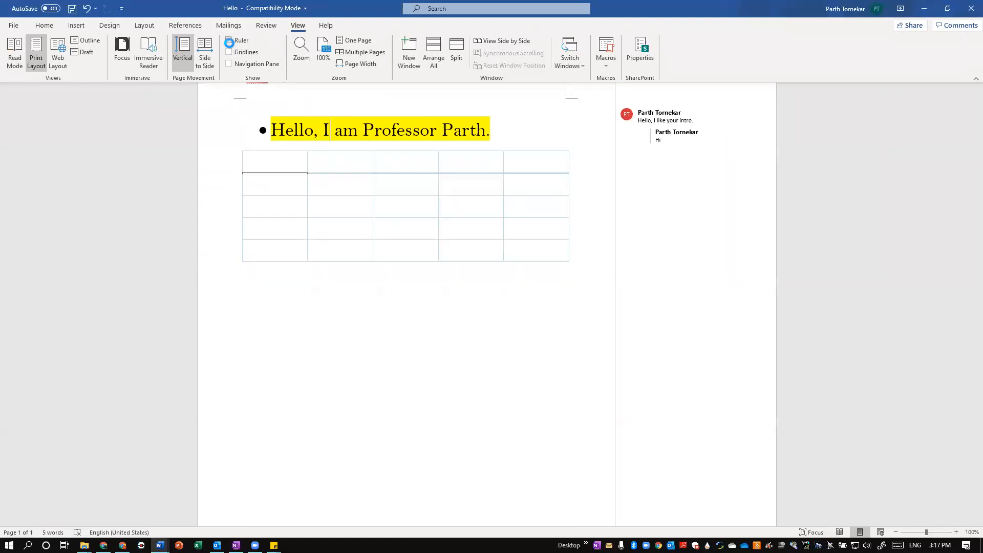
Show the ruler and the navigation pane, search the document for "Hello", and clear the search
{"action": "left_click", "coordinate": [229, 41]}
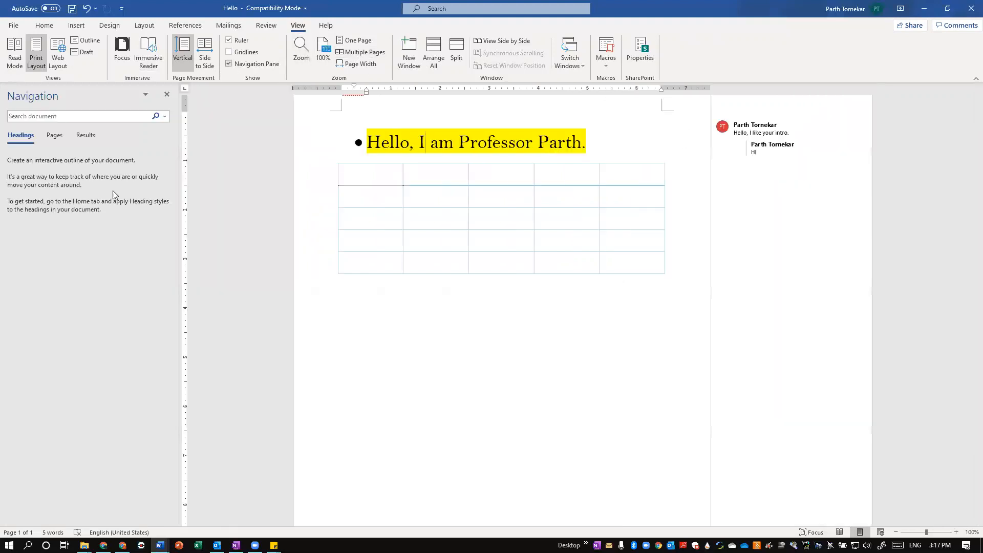
{"action": "left_click", "coordinate": [48, 117]}
{"action": "type", "text": "Hello"}
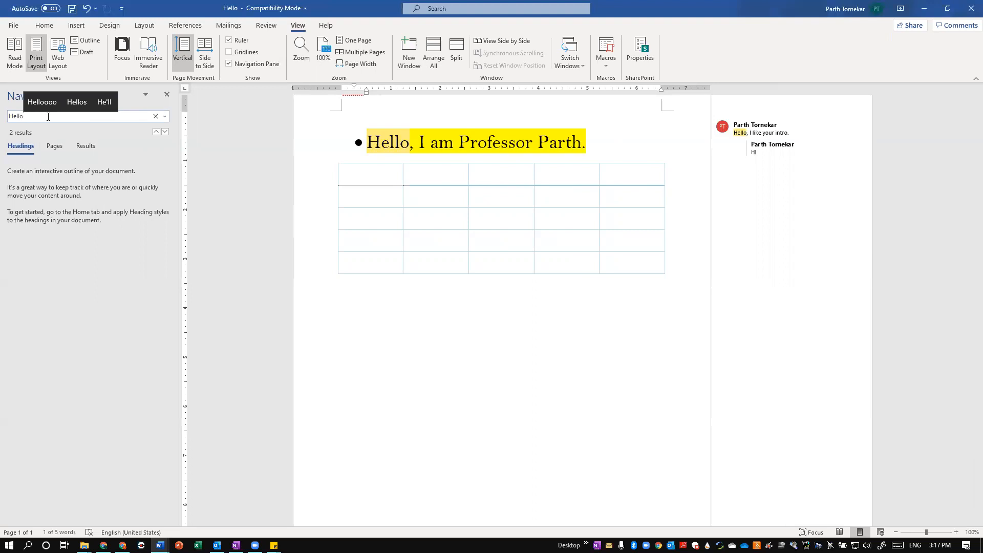
{"action": "key", "text": "BackSpace"}
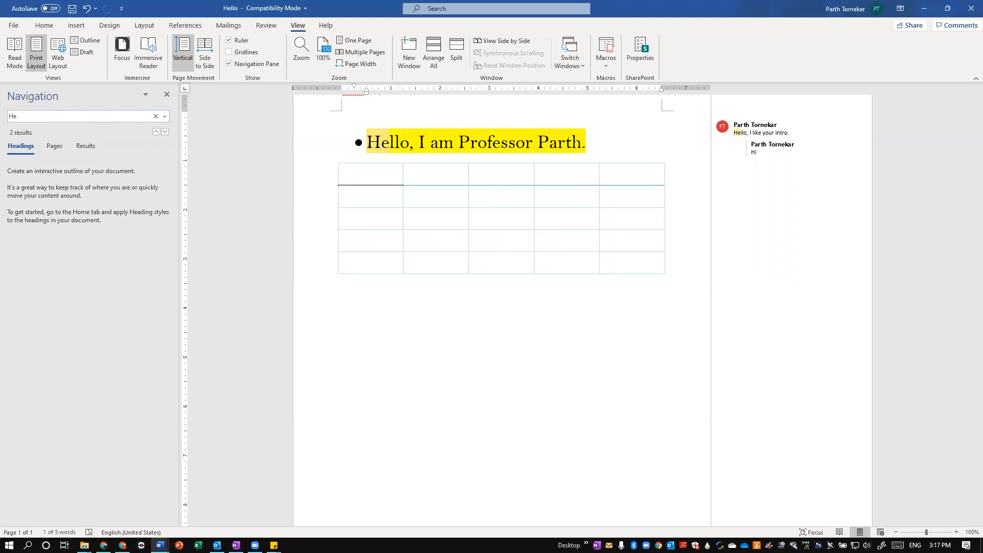
{"action": "key", "text": "BackSpace"}
{"action": "key", "text": "BackSpace"}
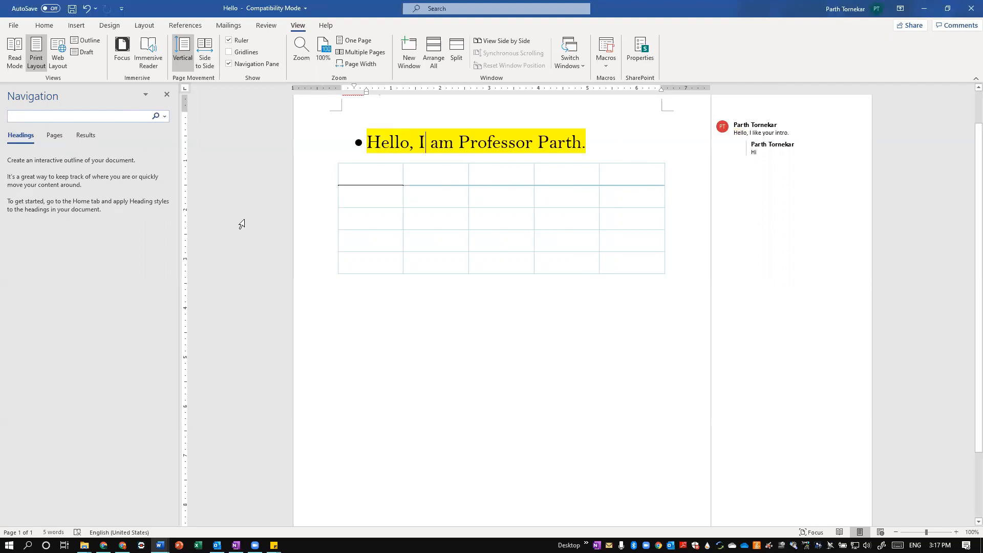
View the document in Read Mode and in Web Layout, returning to Print Layout after each
{"action": "left_click", "coordinate": [15, 53]}
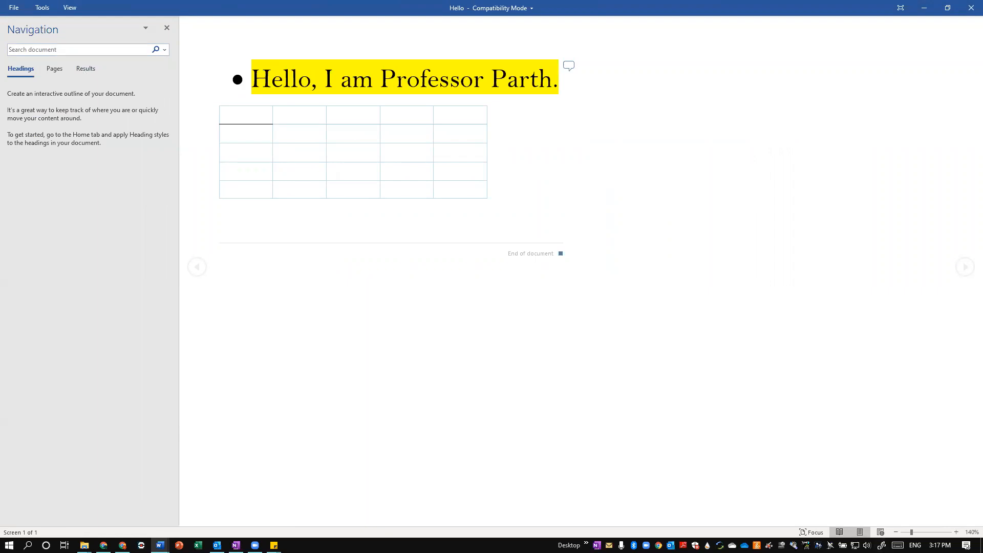
{"action": "left_click", "coordinate": [860, 532]}
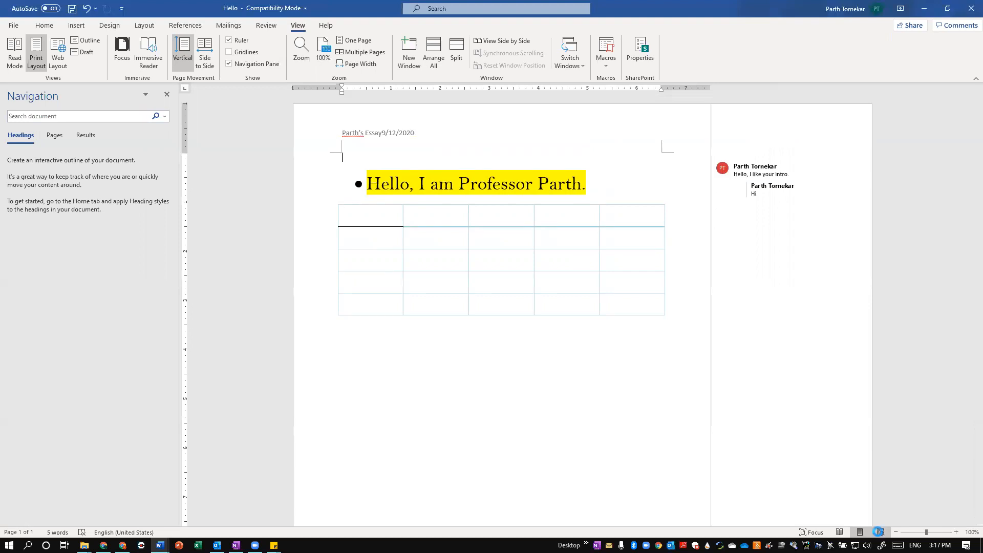
{"action": "left_click", "coordinate": [880, 532]}
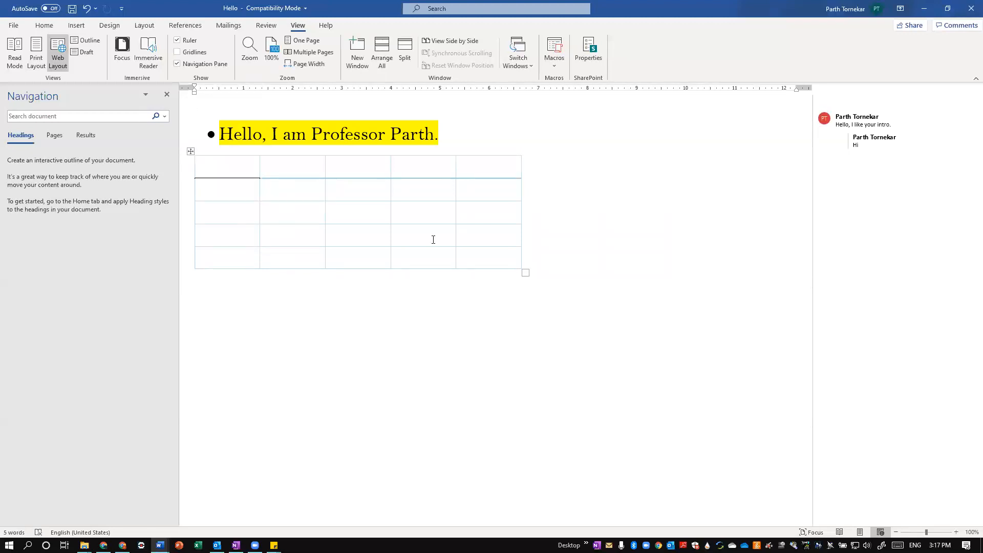
{"action": "left_click", "coordinate": [859, 532]}
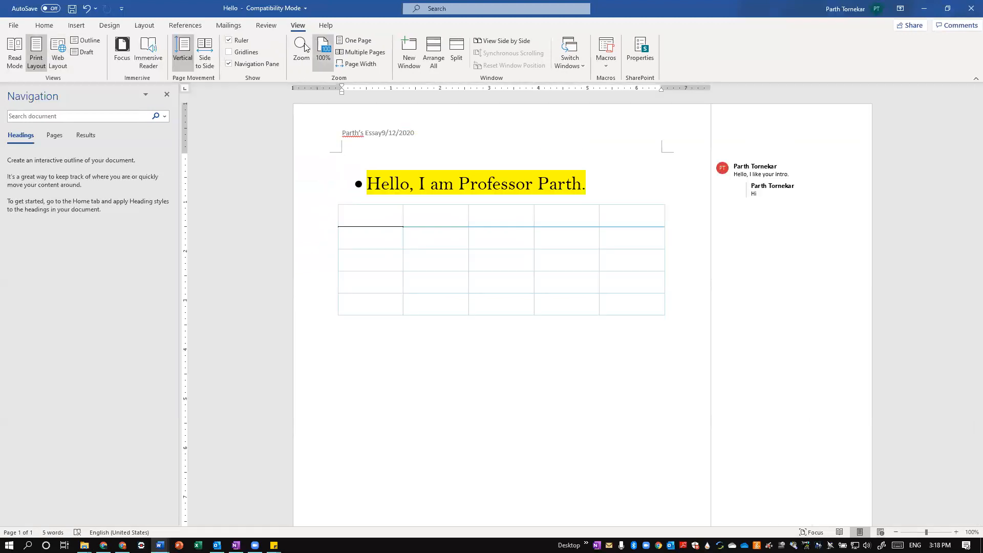
Zoom the page in to 500% and return it to 100%
{"action": "left_click_drag", "start_coordinate": [924, 532], "coordinate": [949, 533]}
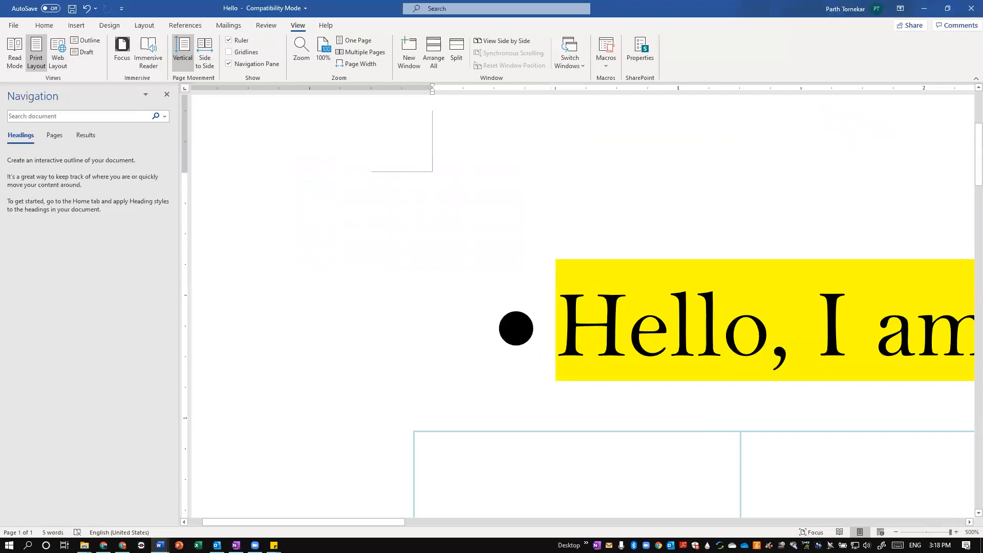
{"action": "left_click_drag", "start_coordinate": [951, 532], "coordinate": [926, 532]}
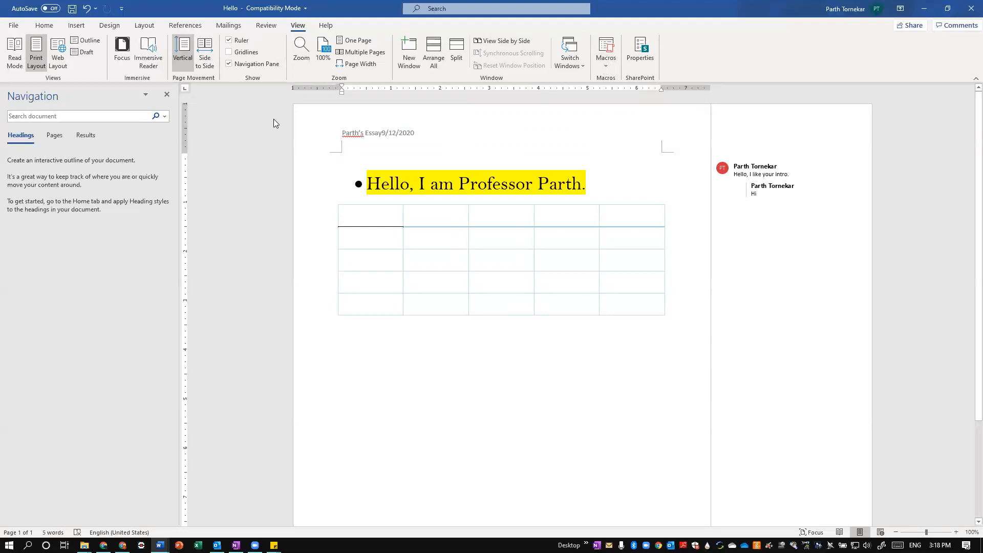
Request AutoSave for the document and upload it to the school's OneDrive account
{"action": "left_click", "coordinate": [44, 25]}
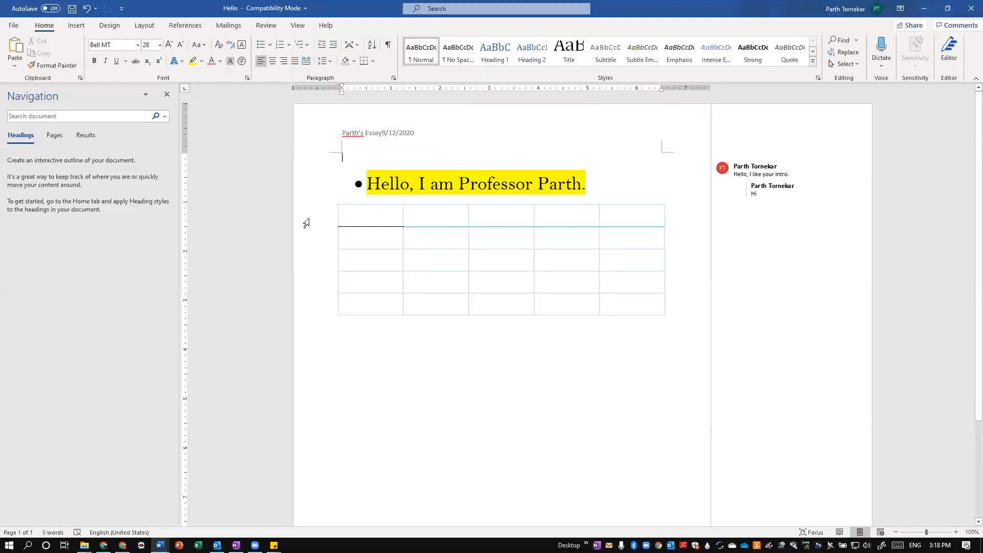
{"action": "left_click", "coordinate": [49, 8]}
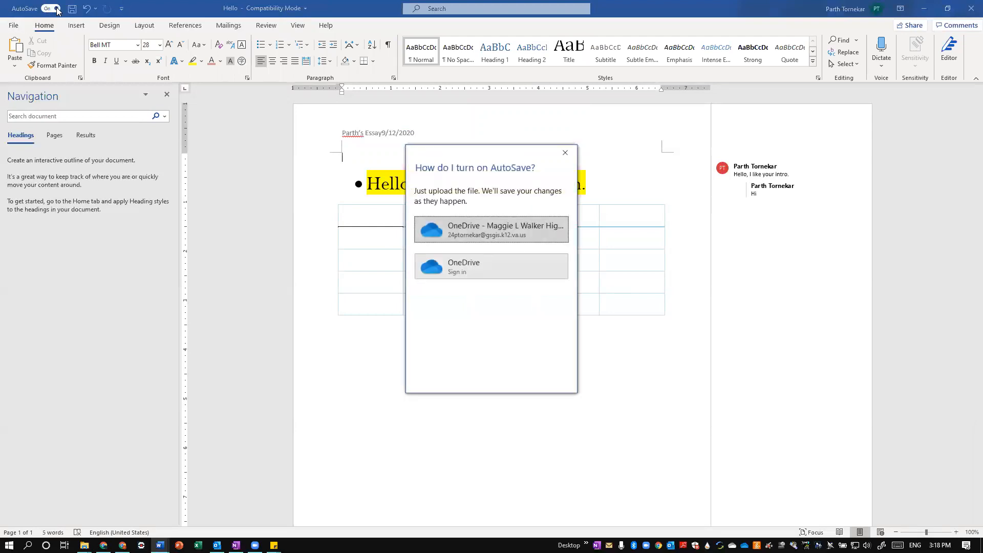
{"action": "left_click", "coordinate": [500, 238]}
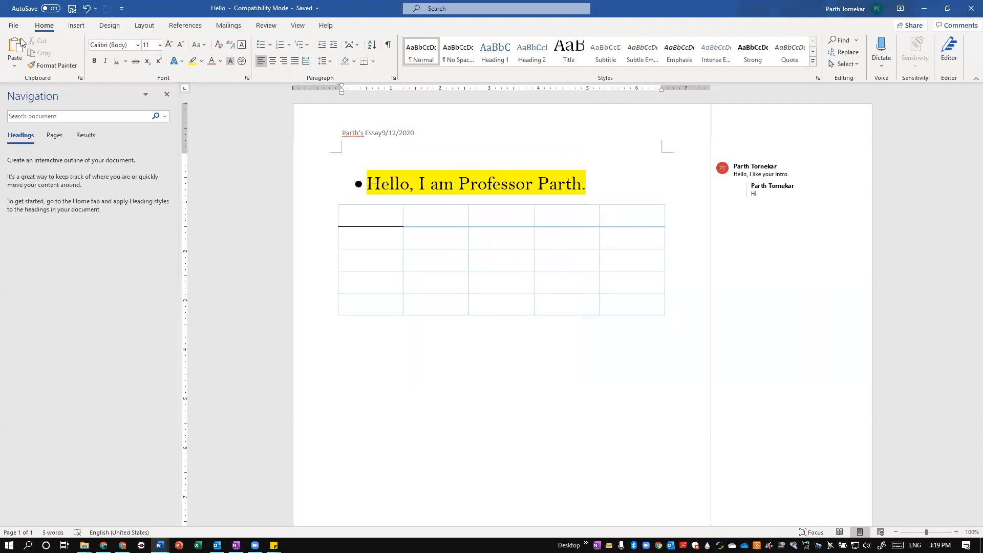
View the document's Info page and save the document
{"action": "left_click", "coordinate": [14, 26]}
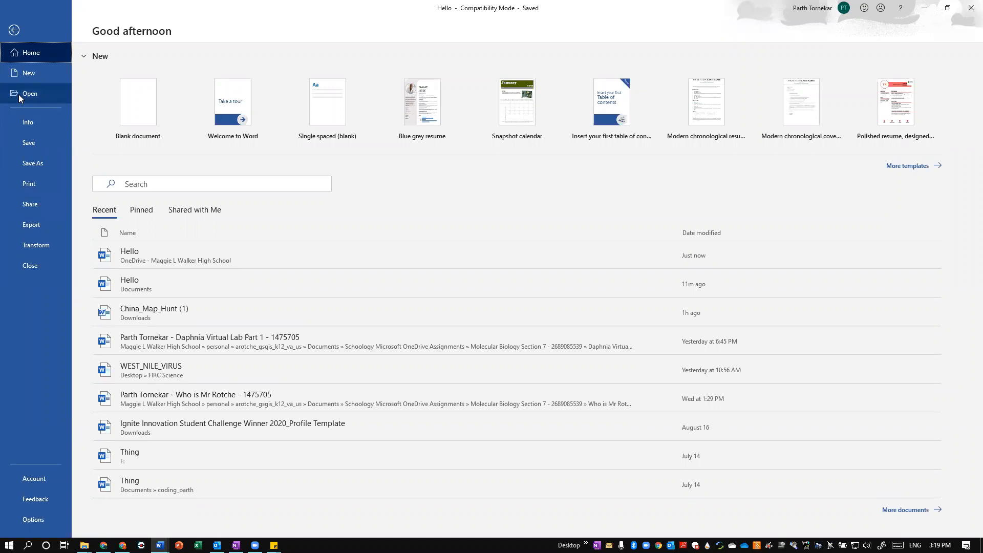
{"action": "left_click", "coordinate": [31, 124]}
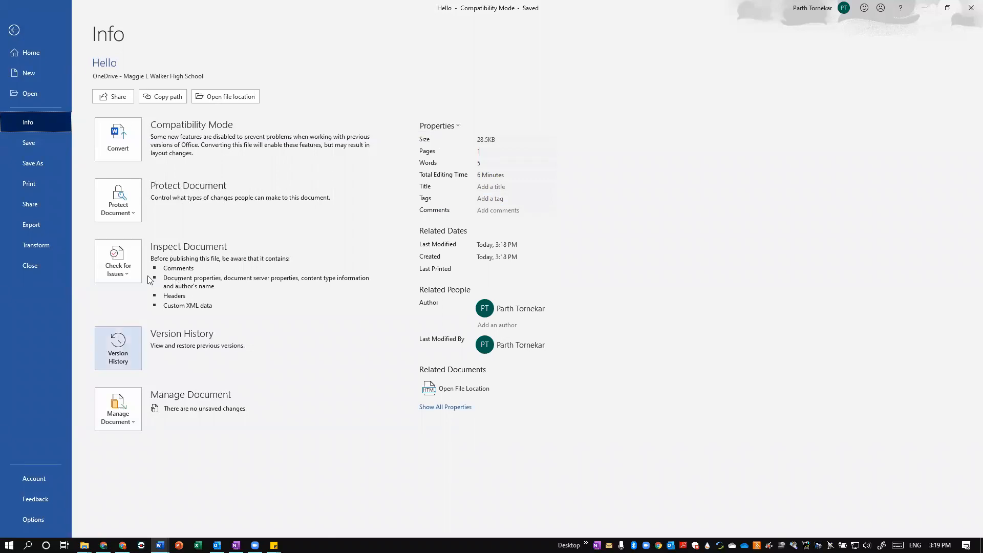
{"action": "left_click", "coordinate": [25, 140]}
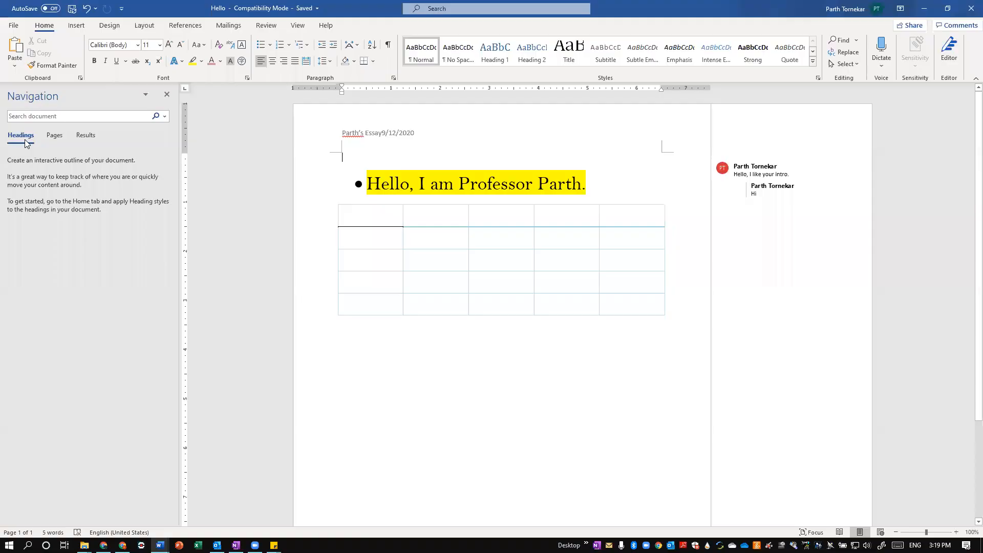
Look over the Save As locations and the print preview with its page range settings, without saving a copy or printing
{"action": "left_click", "coordinate": [13, 26]}
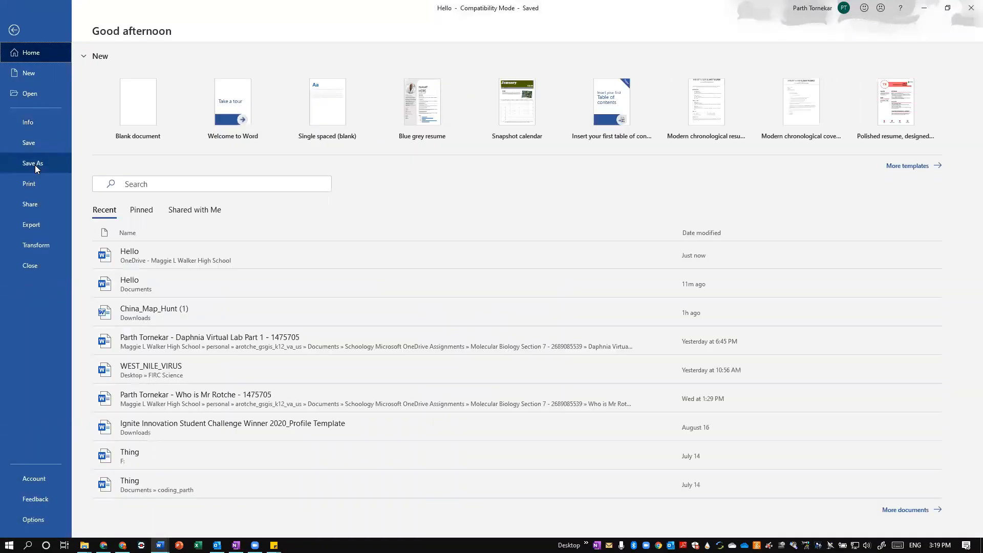
{"action": "left_click", "coordinate": [34, 165]}
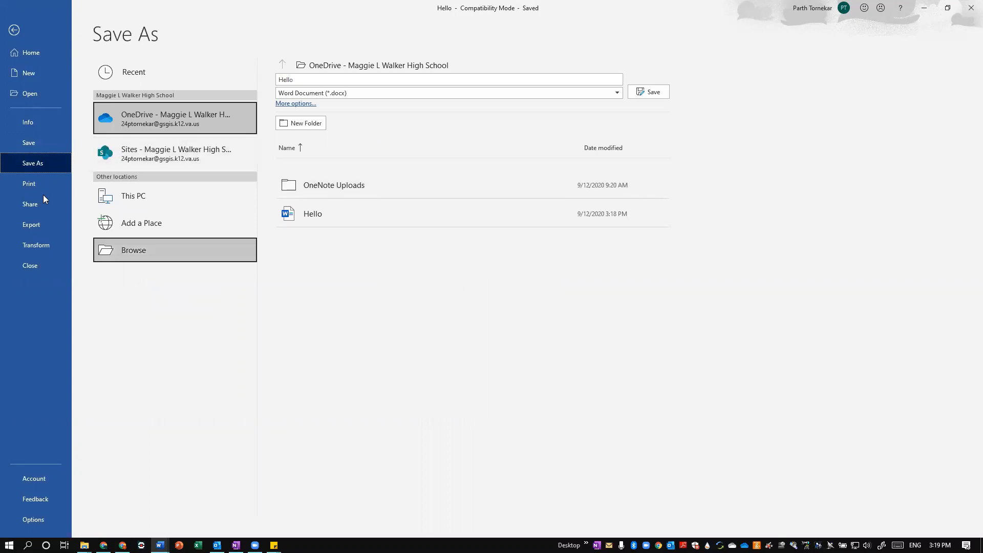
{"action": "left_click", "coordinate": [32, 183]}
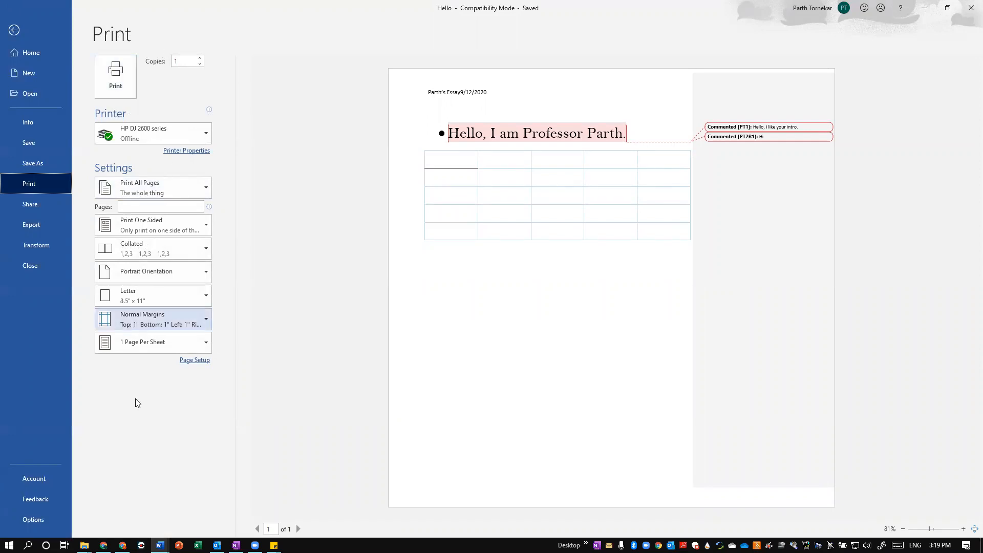
{"action": "left_click", "coordinate": [181, 195]}
{"action": "left_click", "coordinate": [289, 208]}
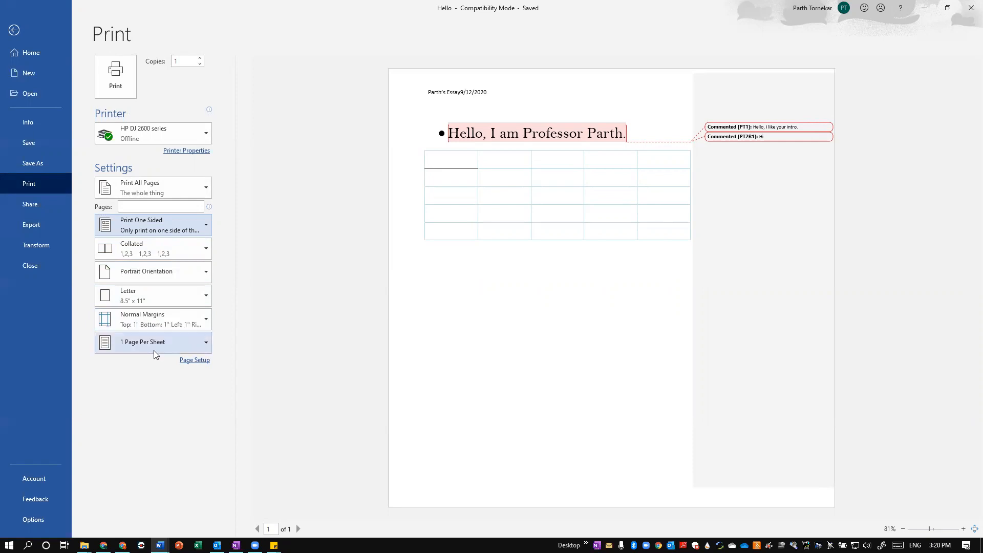
View the link sharing, PDF/XPS export and Transform to Web Page options, leaving them without sharing or exporting the document
{"action": "left_click", "coordinate": [30, 205]}
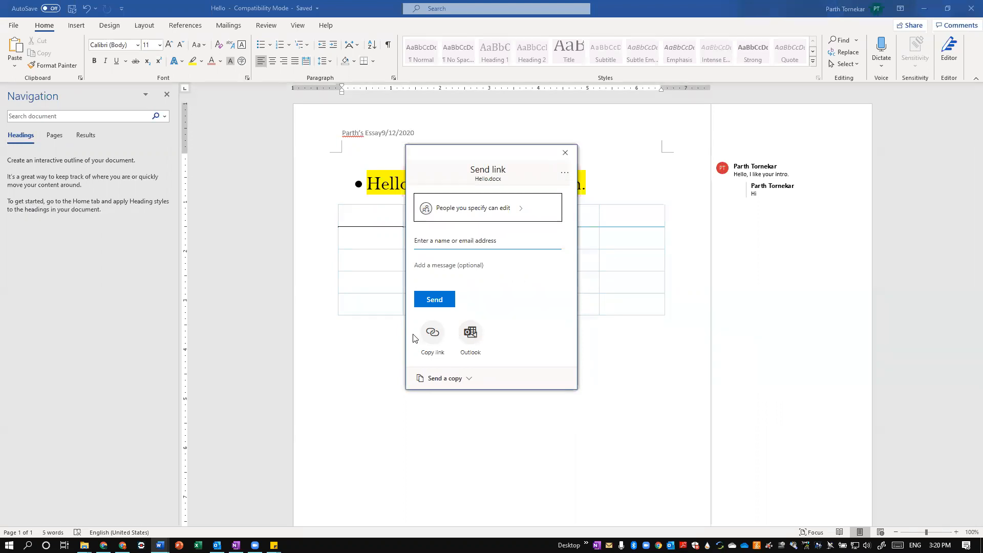
{"action": "key", "text": "Escape"}
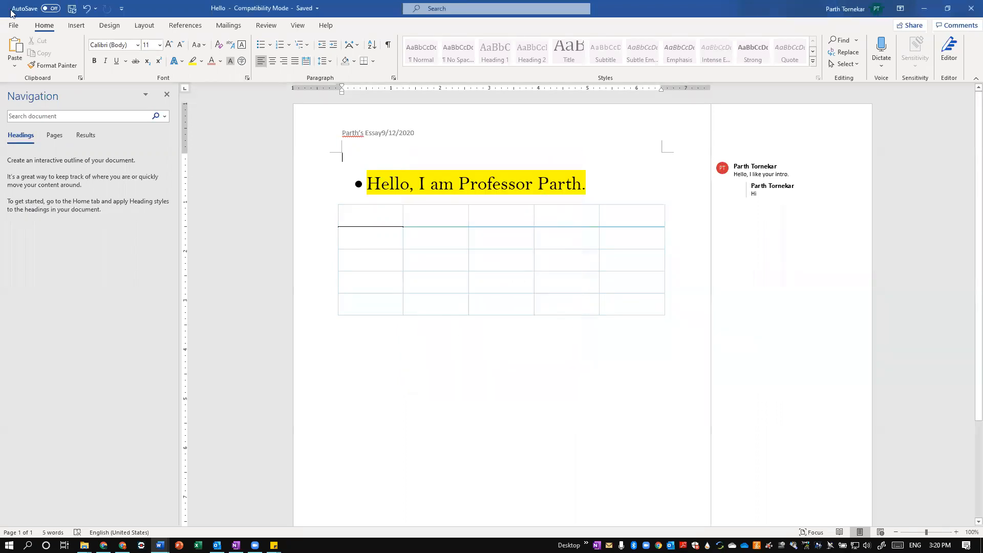
{"action": "left_click", "coordinate": [14, 25]}
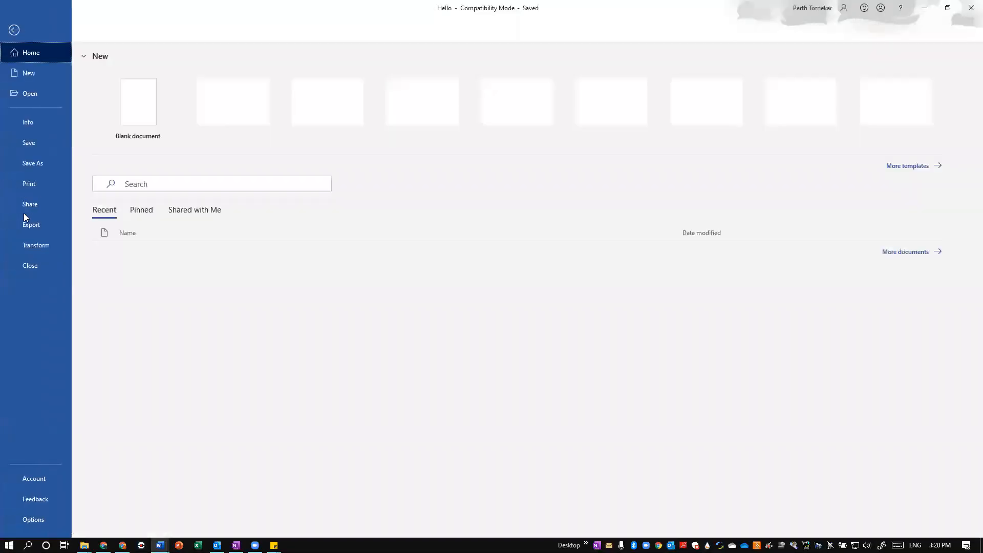
{"action": "left_click", "coordinate": [23, 225]}
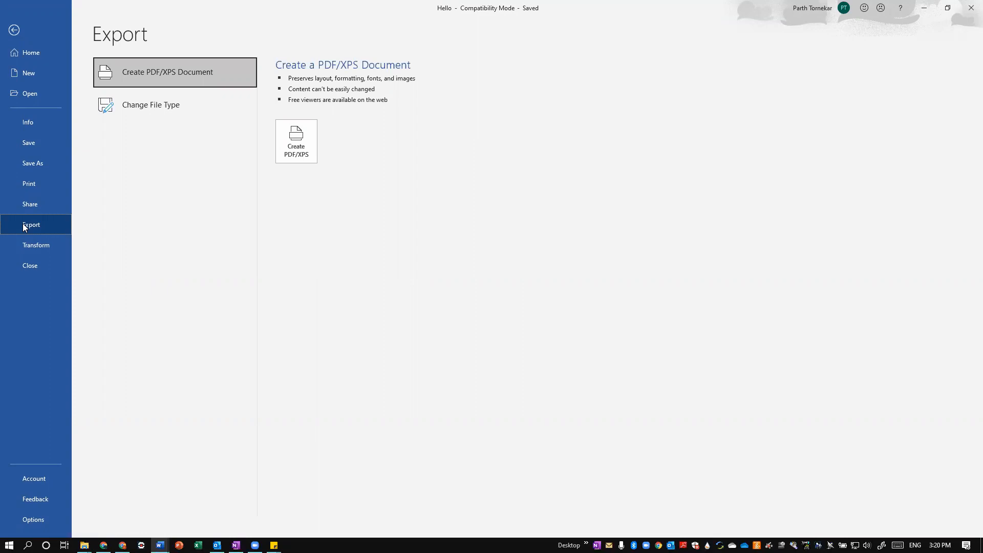
{"action": "left_click", "coordinate": [52, 250]}
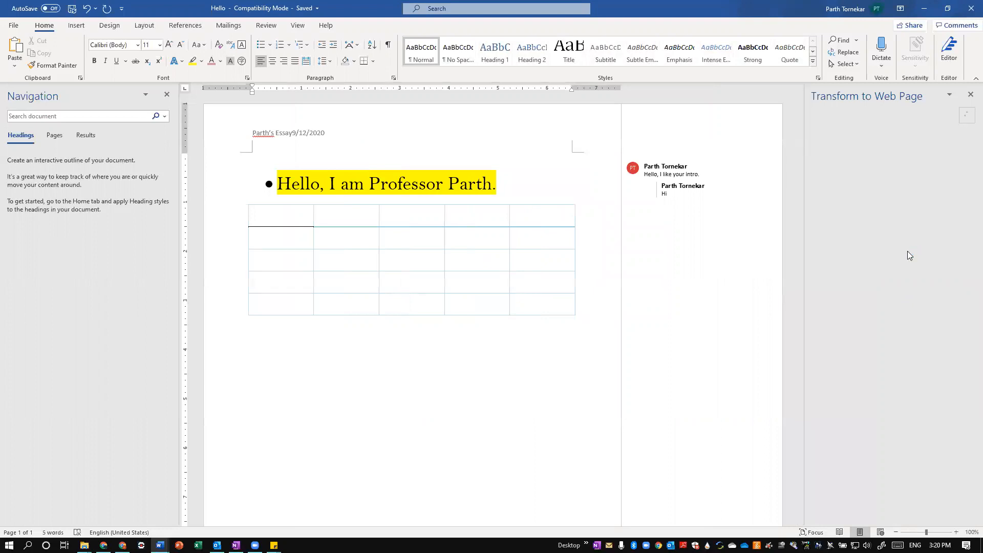
{"action": "left_click", "coordinate": [970, 96]}
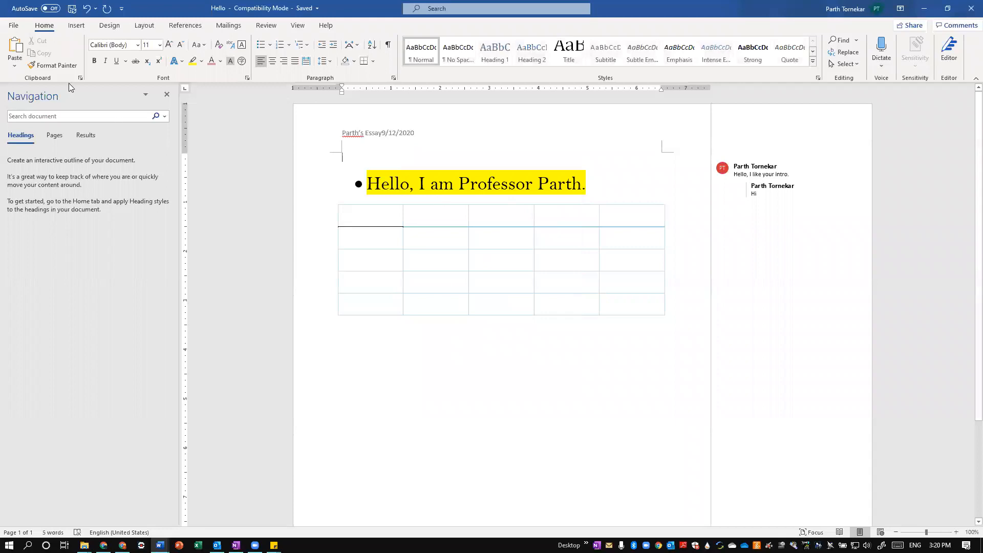
Close the Hello document
{"action": "left_click", "coordinate": [11, 26]}
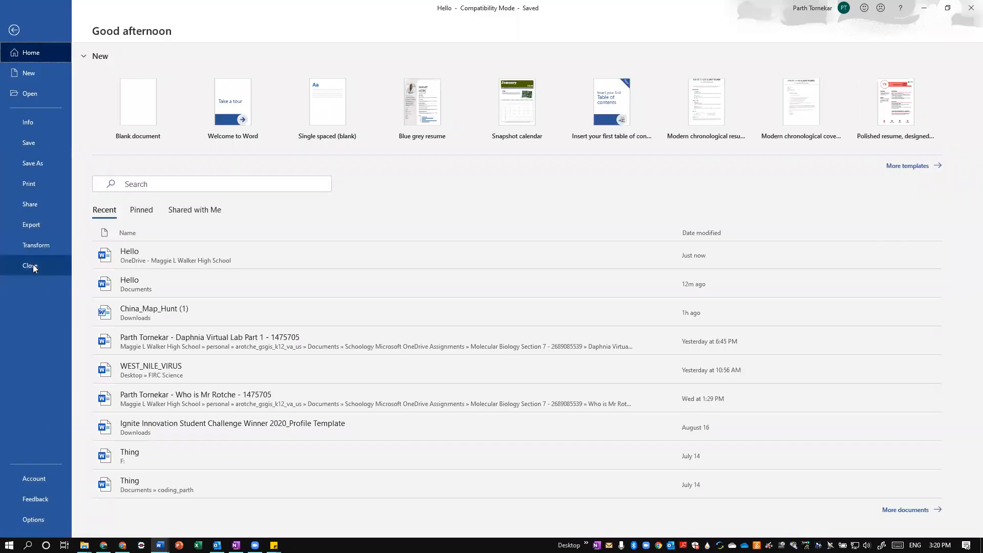
{"action": "left_click", "coordinate": [34, 265]}
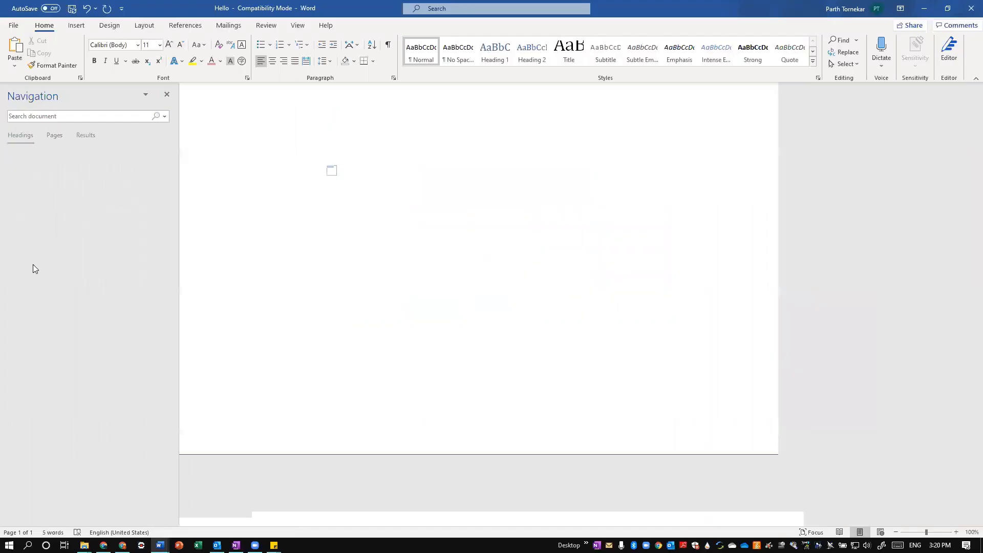